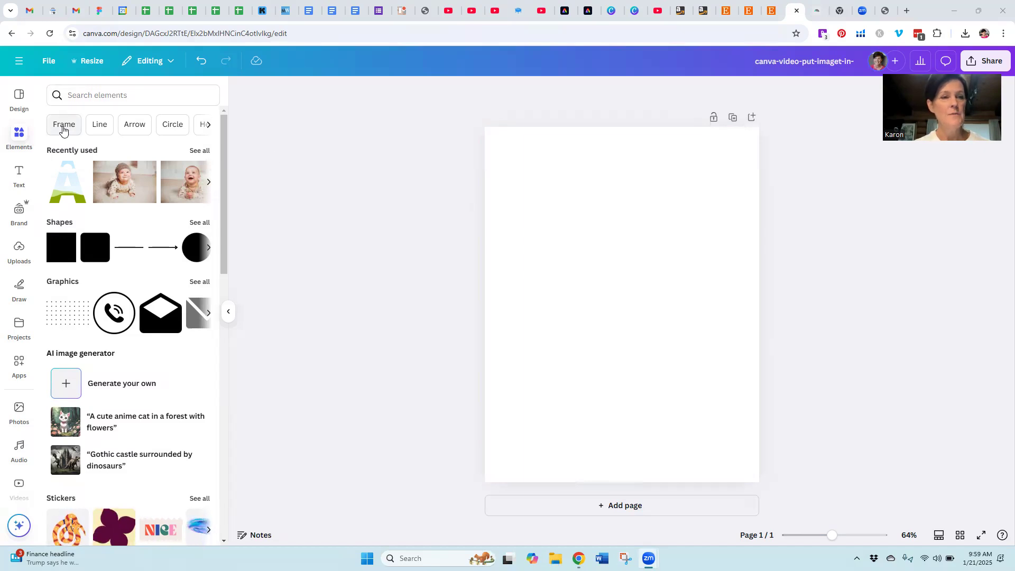
Step: Search the elements for "frame", show the full set of frames, and filter the results to free items
{"action": "left_click", "coordinate": [92, 96]}
{"action": "type", "text": "frame"}
{"action": "key", "text": "Return"}
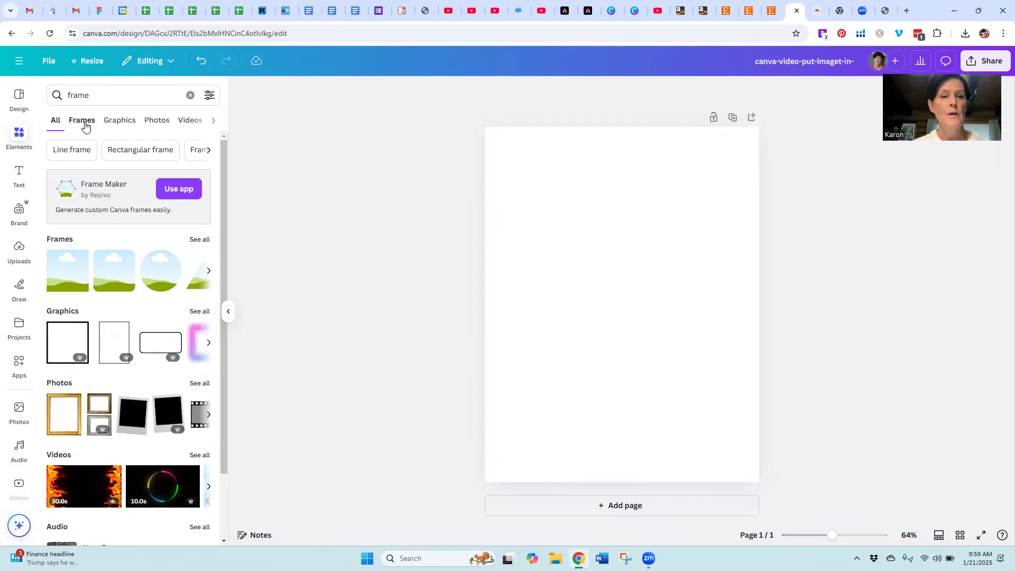
{"action": "left_click", "coordinate": [199, 239]}
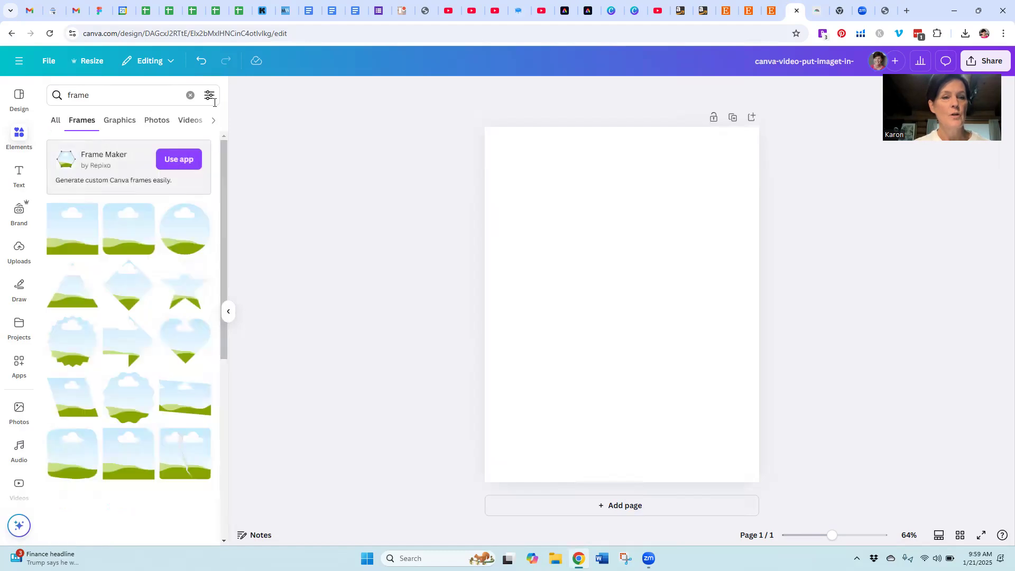
{"action": "left_click", "coordinate": [210, 95]}
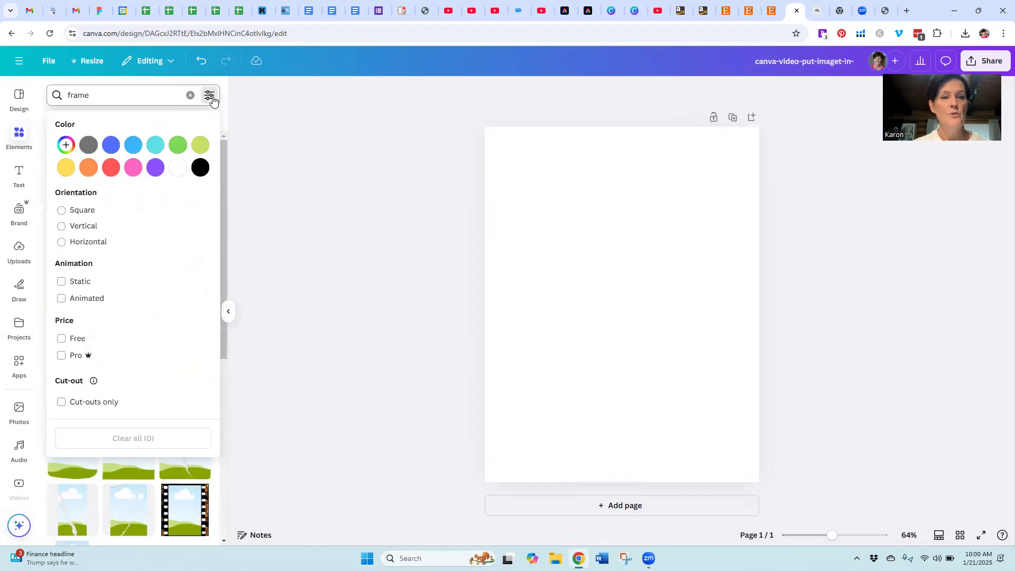
{"action": "left_click", "coordinate": [61, 339]}
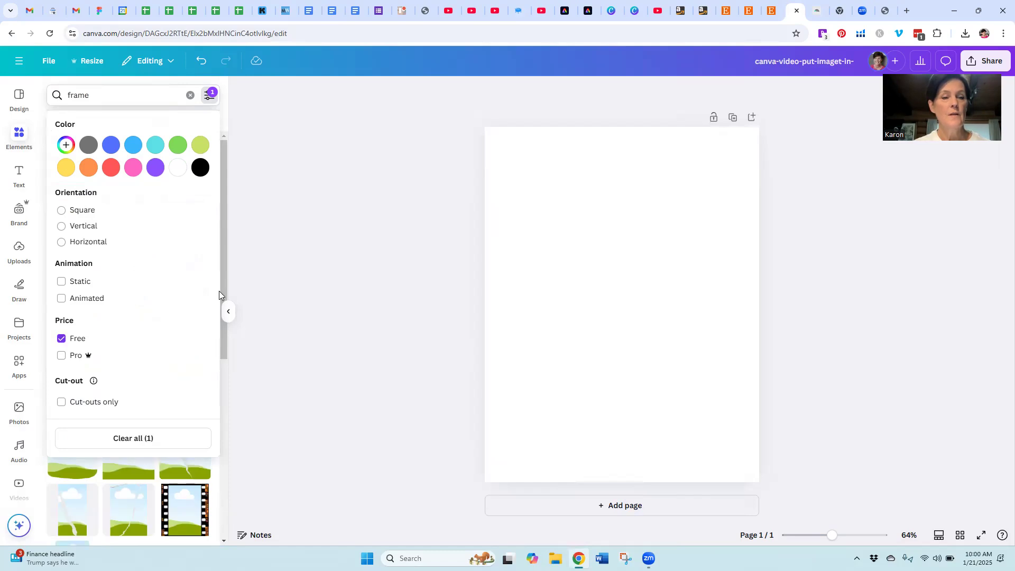
{"action": "left_click", "coordinate": [305, 273]}
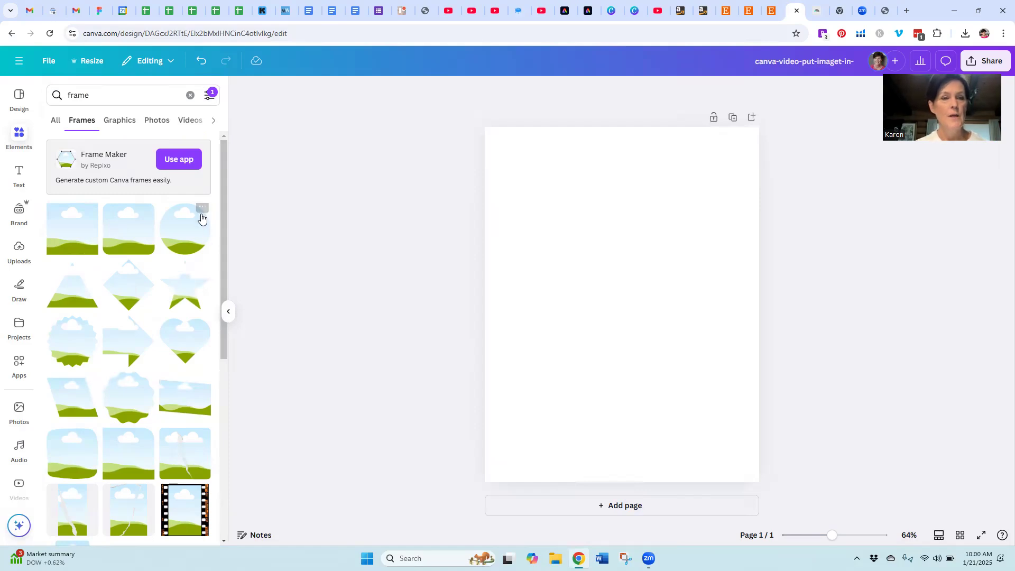
Step: Browse the frames, place the starburst-edged circular frame on the page, enlarge it, and center it on the page
{"action": "left_click_drag", "start_coordinate": [225, 153], "coordinate": [221, 441]}
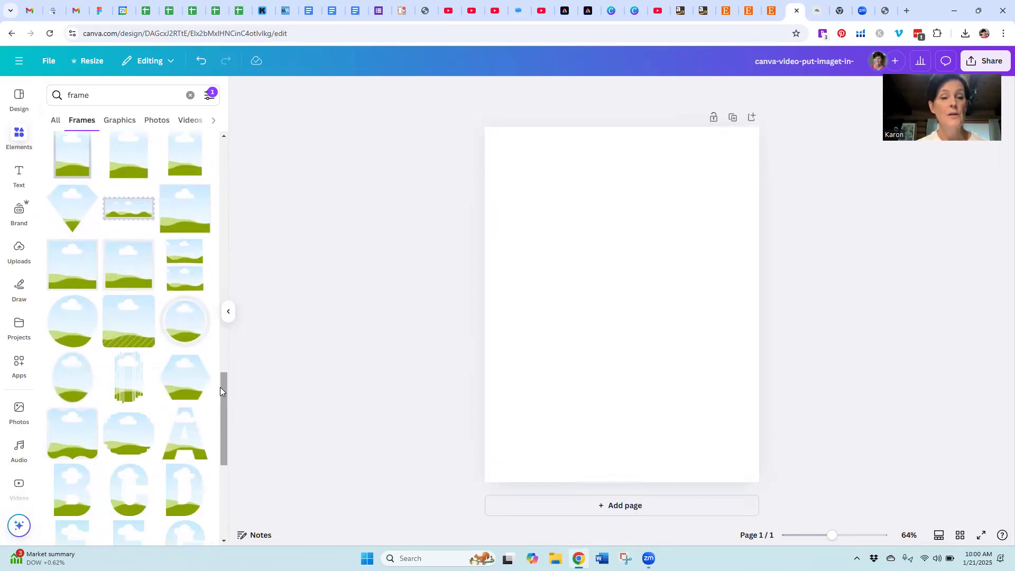
{"action": "left_click_drag", "start_coordinate": [222, 391], "coordinate": [222, 449]}
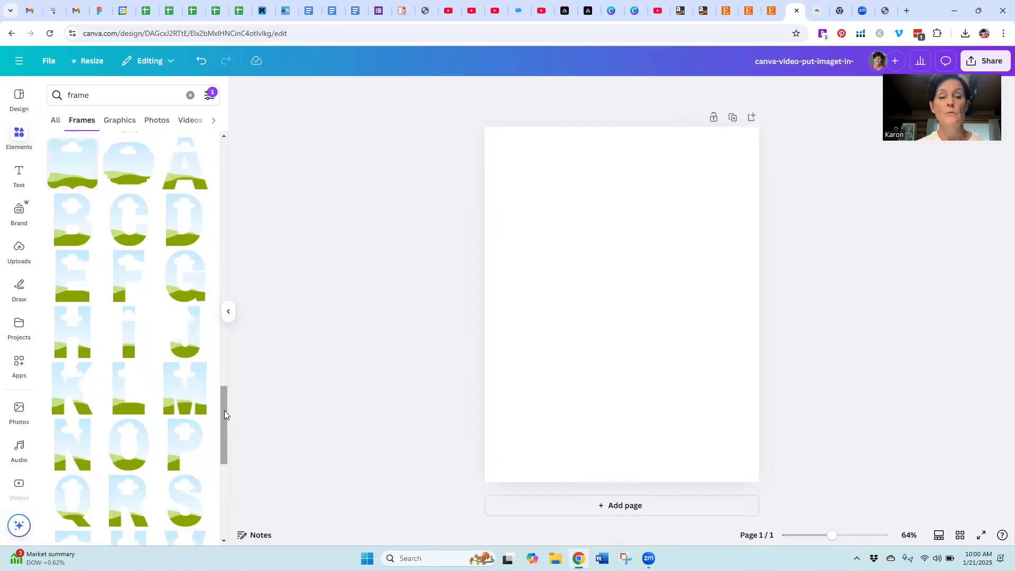
{"action": "left_click_drag", "start_coordinate": [223, 411], "coordinate": [223, 501]}
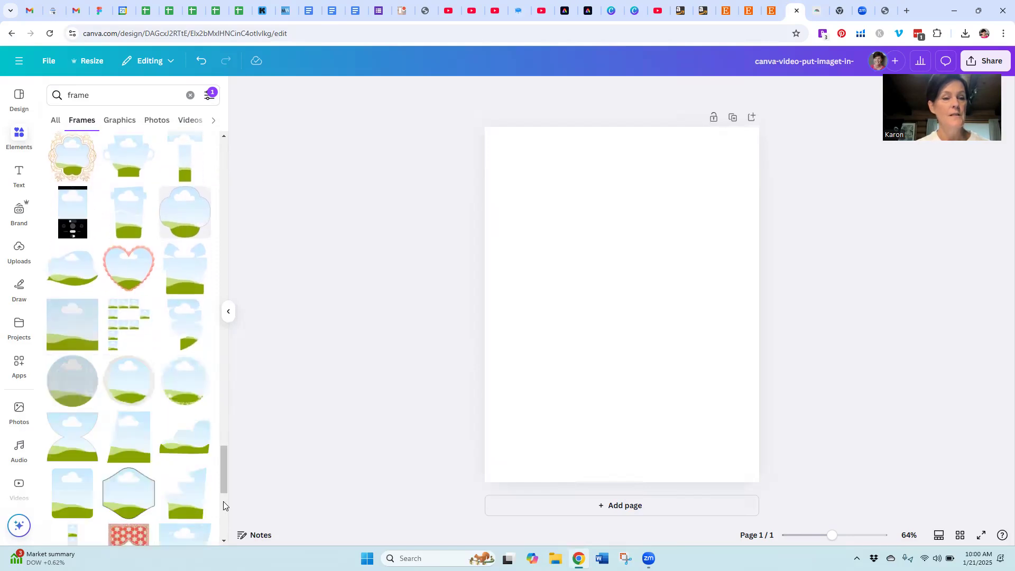
{"action": "left_click_drag", "start_coordinate": [222, 466], "coordinate": [224, 521]}
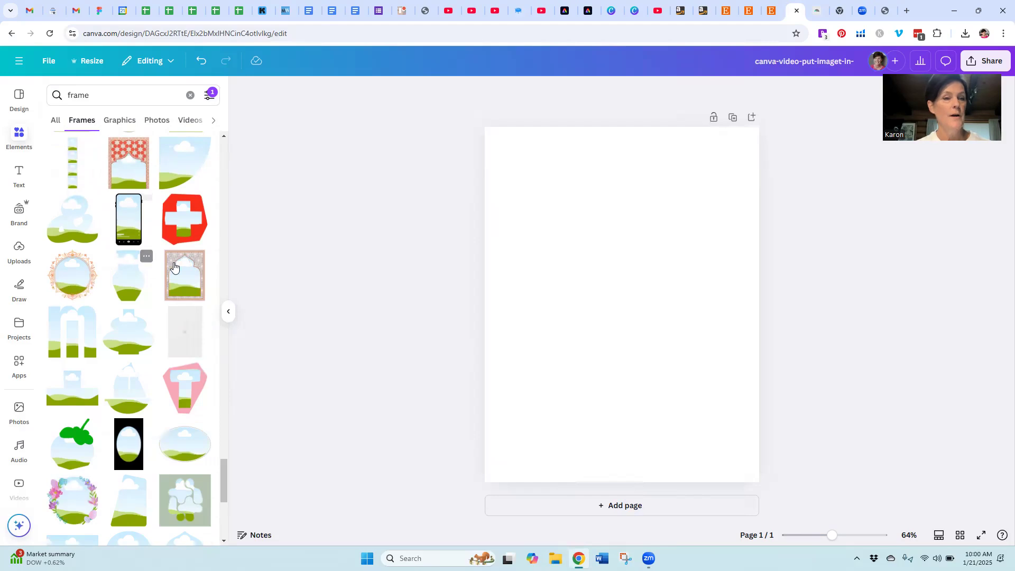
{"action": "left_click_drag", "start_coordinate": [224, 474], "coordinate": [217, 106]}
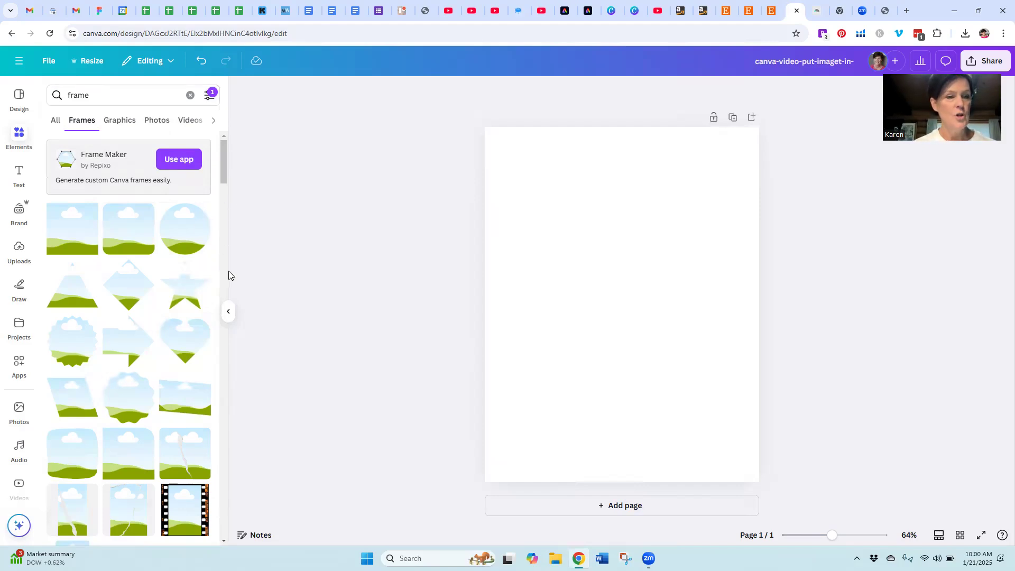
{"action": "left_click_drag", "start_coordinate": [69, 346], "coordinate": [597, 244]}
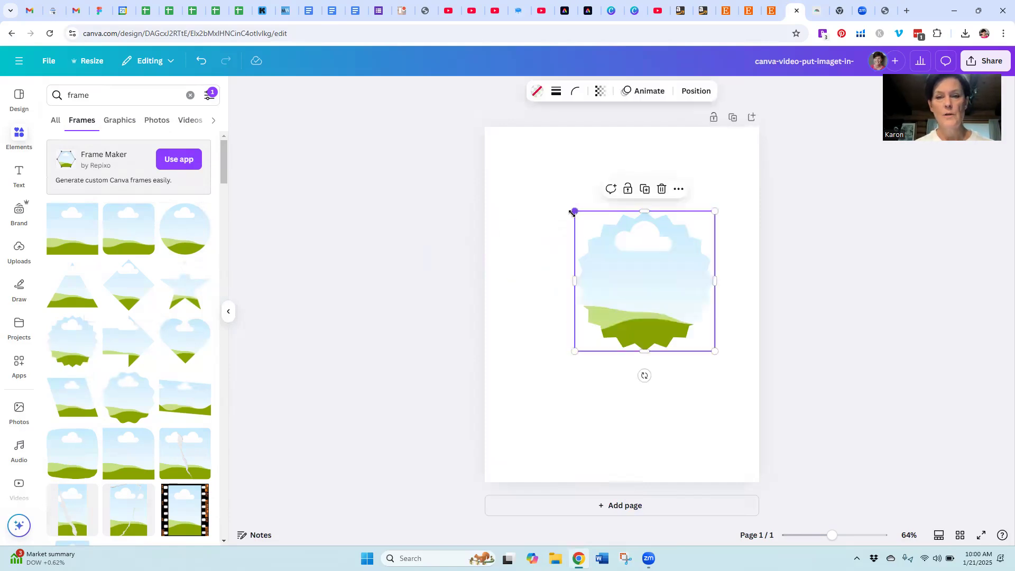
{"action": "left_click_drag", "start_coordinate": [575, 211], "coordinate": [497, 164]}
{"action": "left_click_drag", "start_coordinate": [605, 286], "coordinate": [610, 295]}
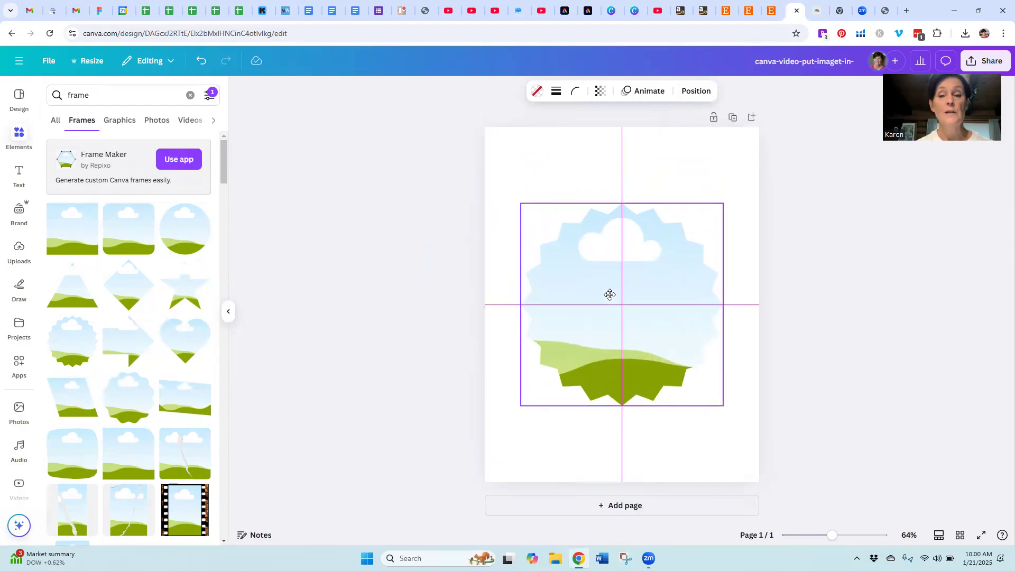
{"action": "left_click_drag", "start_coordinate": [610, 294], "coordinate": [611, 295]}
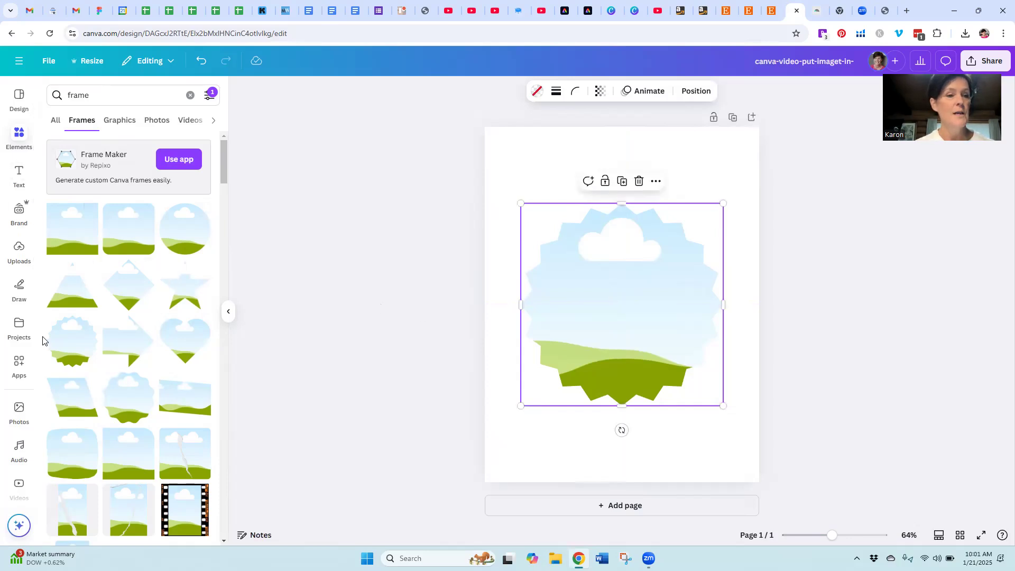
Step: Fill the starburst frame with the uploaded church photo of a person in a magenta sleeve raising a hand
{"action": "left_click", "coordinate": [19, 259]}
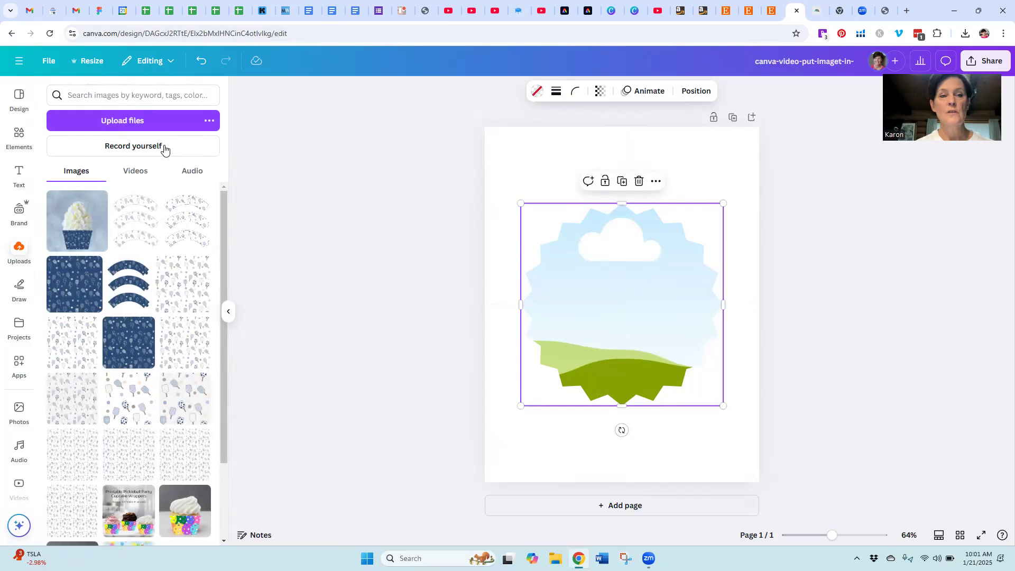
{"action": "left_click_drag", "start_coordinate": [223, 201], "coordinate": [227, 426]}
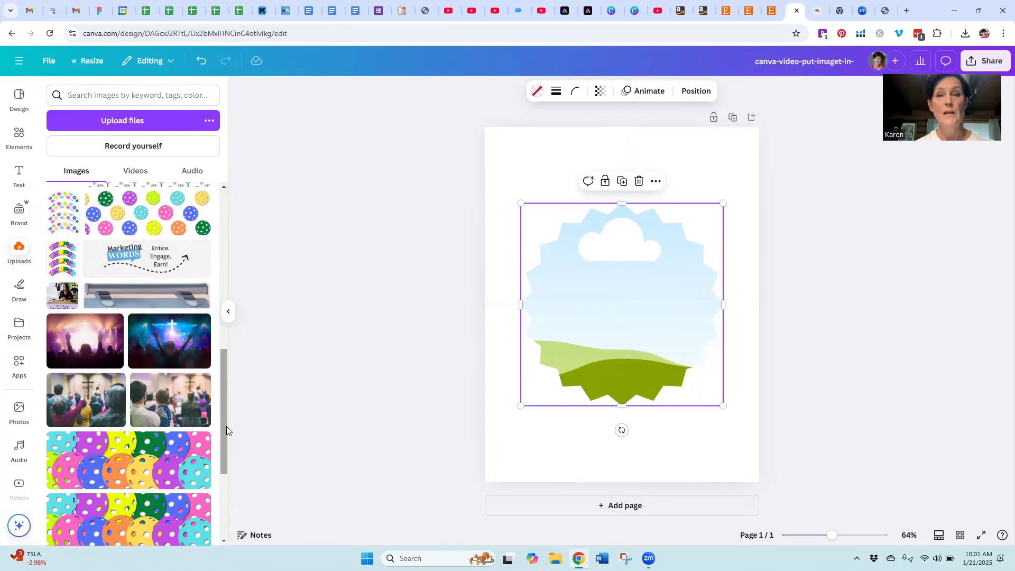
{"action": "left_click_drag", "start_coordinate": [85, 403], "coordinate": [613, 314]}
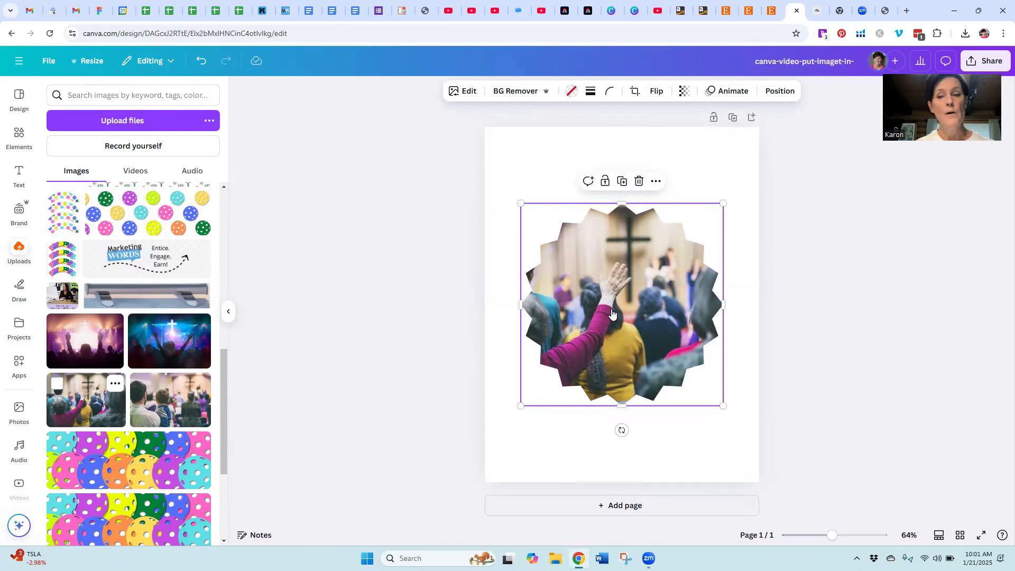
Step: Reposition the church photo inside the starburst frame, shifting it right to include the people on its left side
{"action": "double_click", "coordinate": [611, 308]}
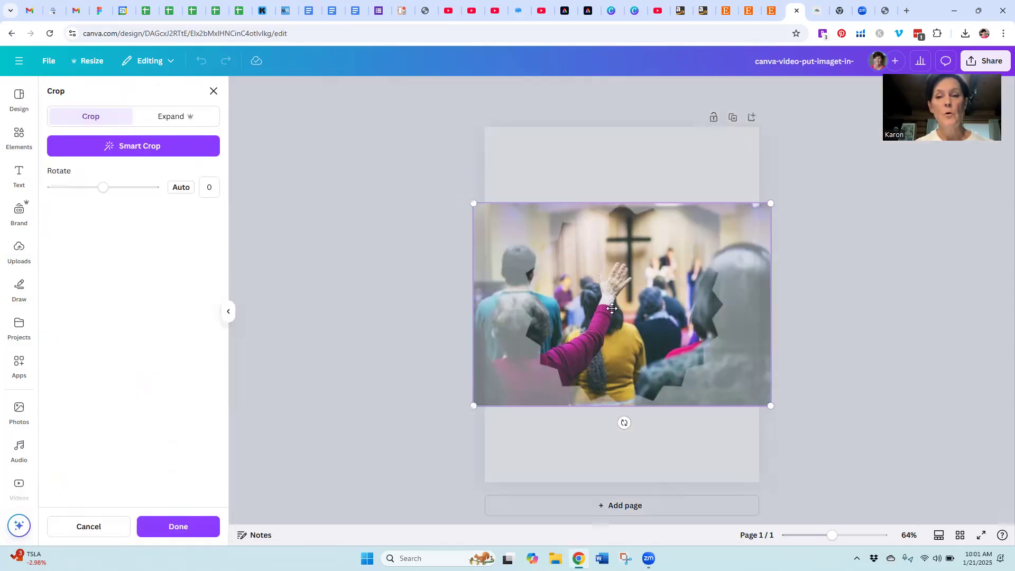
{"action": "left_click_drag", "start_coordinate": [648, 305], "coordinate": [685, 336]}
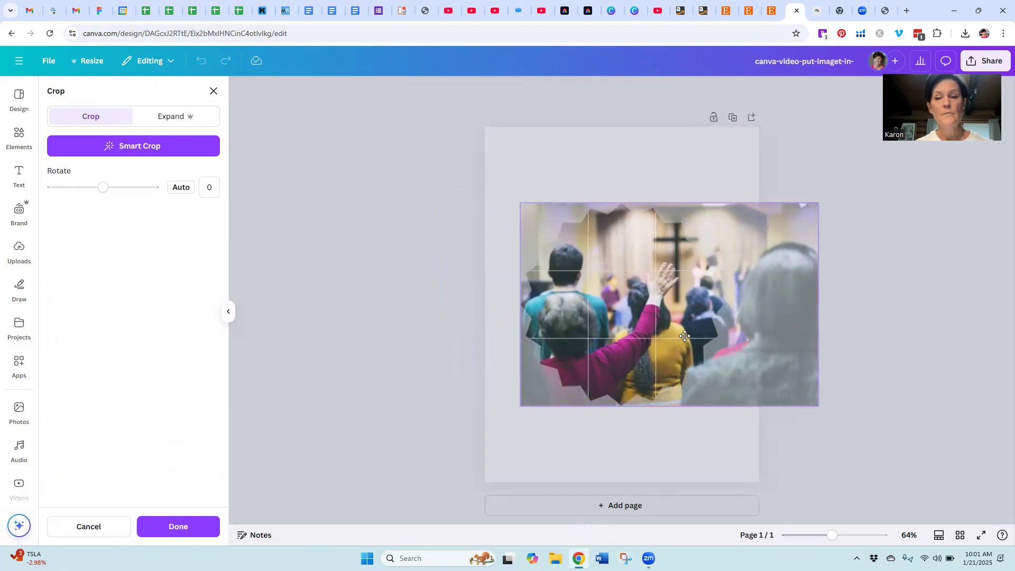
{"action": "left_click", "coordinate": [504, 351]}
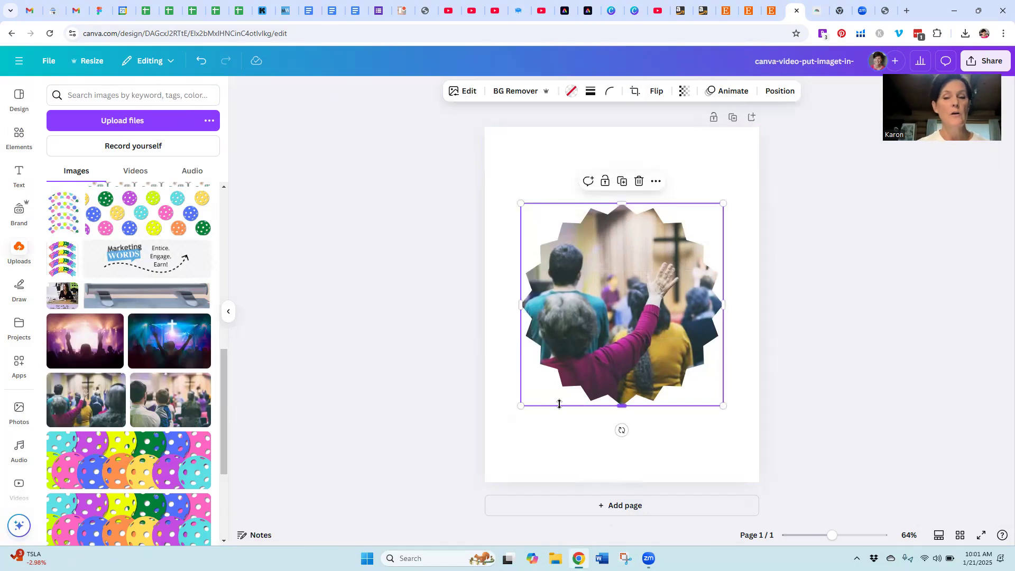
{"action": "left_click", "coordinate": [502, 389]}
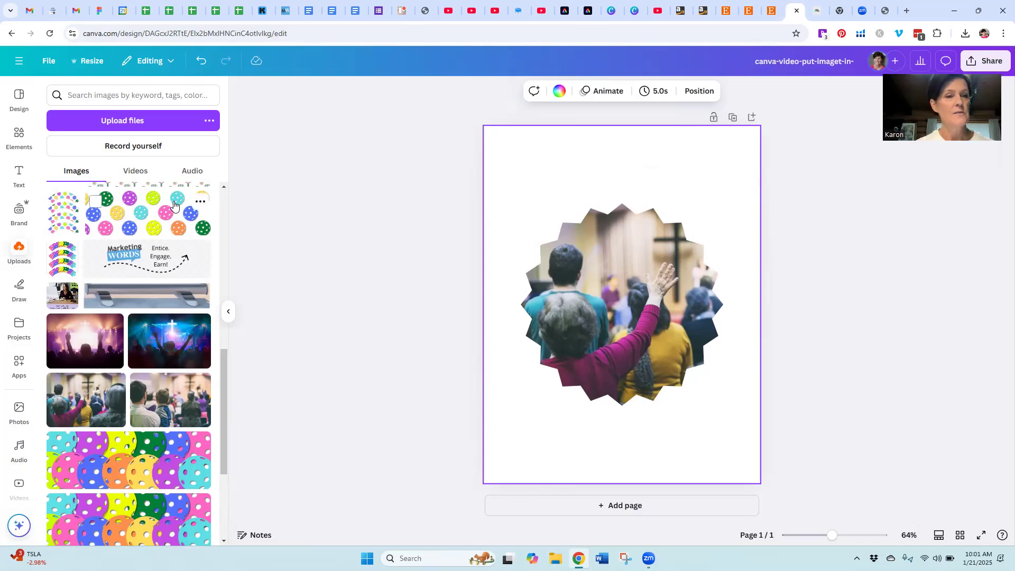
Step: Return to the frame elements and delete the photo-filled starburst frame from the page
{"action": "left_click", "coordinate": [15, 138]}
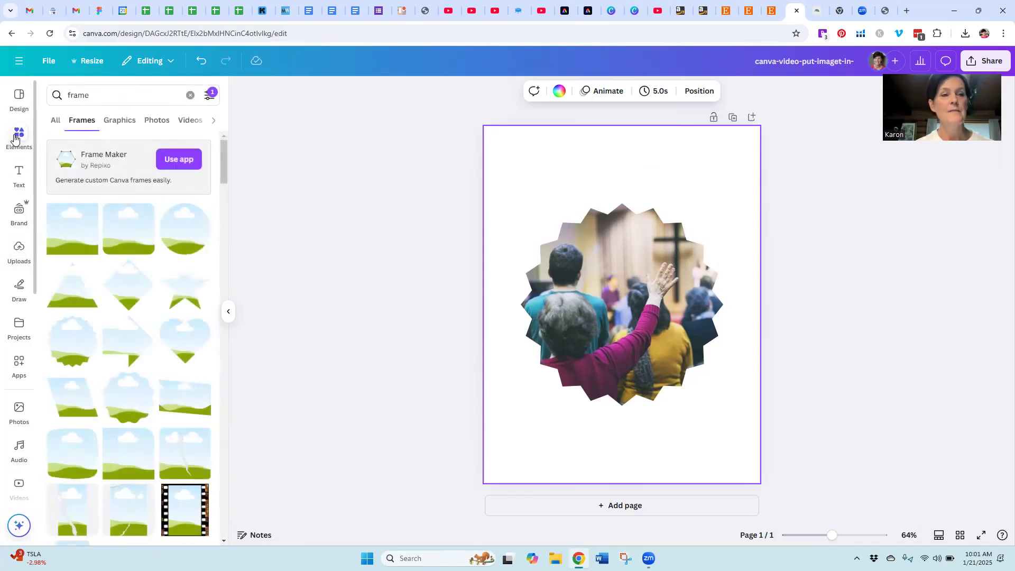
{"action": "left_click", "coordinate": [530, 286]}
{"action": "key", "text": "Delete"}
{"action": "key", "text": "Delete"}
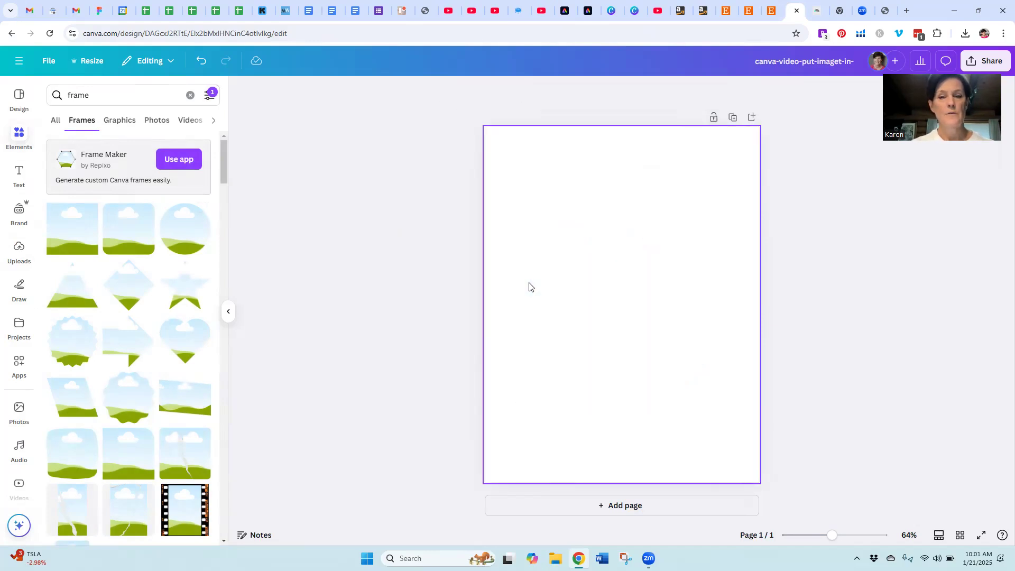
Step: Add the letter frames M, K and N to the page from the free frames
{"action": "left_click_drag", "start_coordinate": [222, 163], "coordinate": [222, 297]}
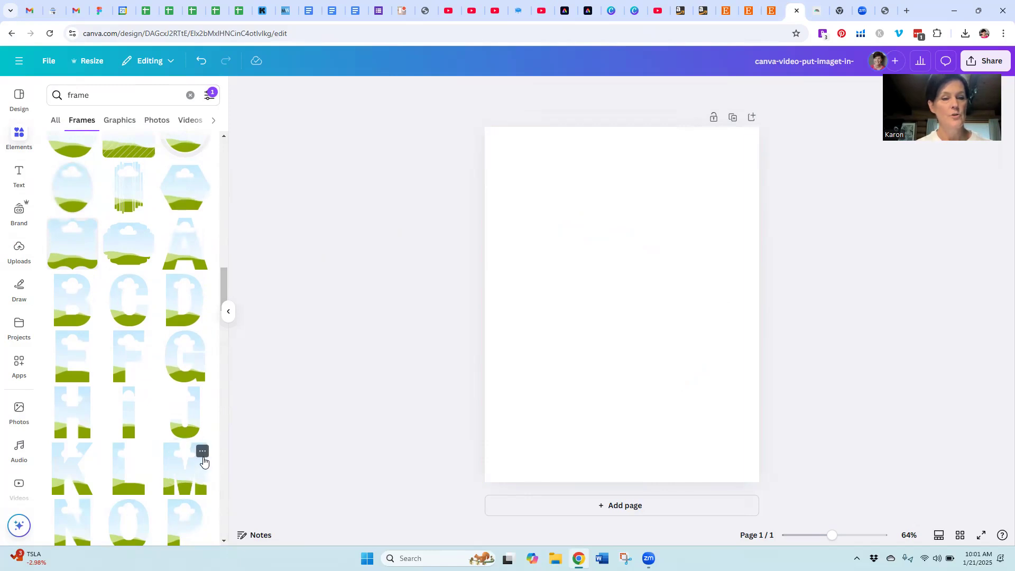
{"action": "left_click", "coordinate": [204, 453]}
{"action": "left_click_drag", "start_coordinate": [179, 482], "coordinate": [523, 193]}
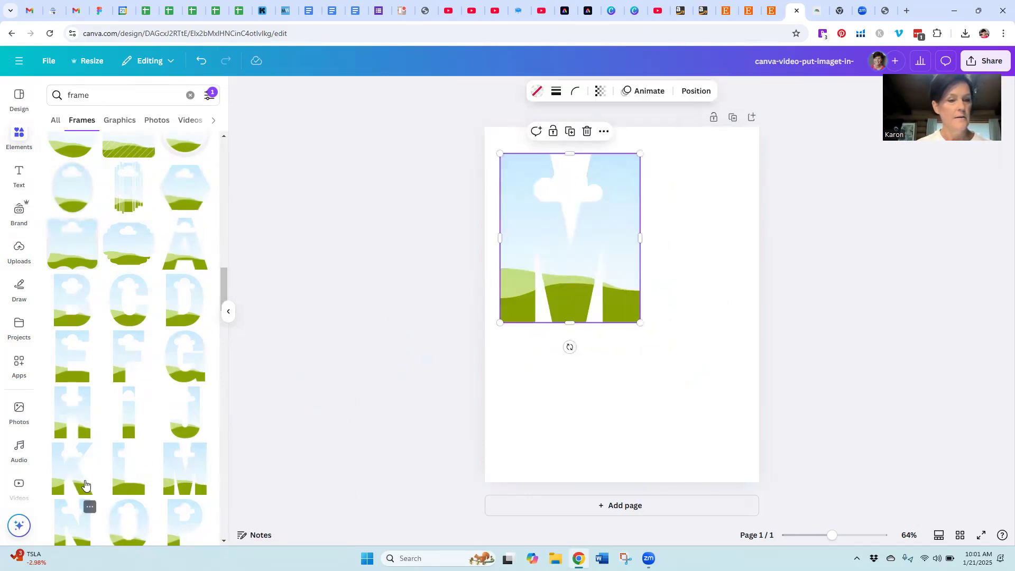
{"action": "left_click_drag", "start_coordinate": [76, 475], "coordinate": [644, 299]}
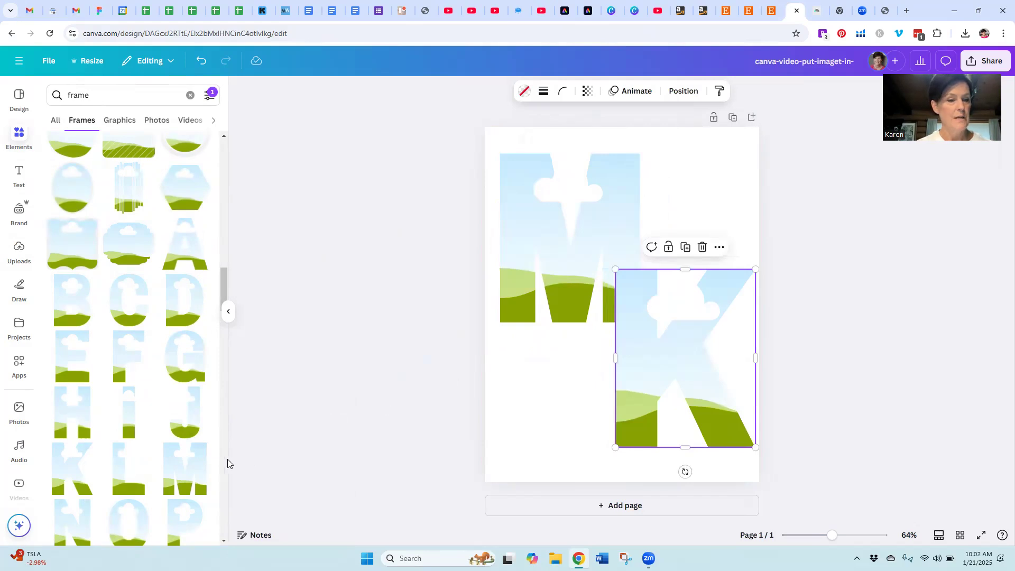
{"action": "left_click_drag", "start_coordinate": [88, 535], "coordinate": [565, 428]}
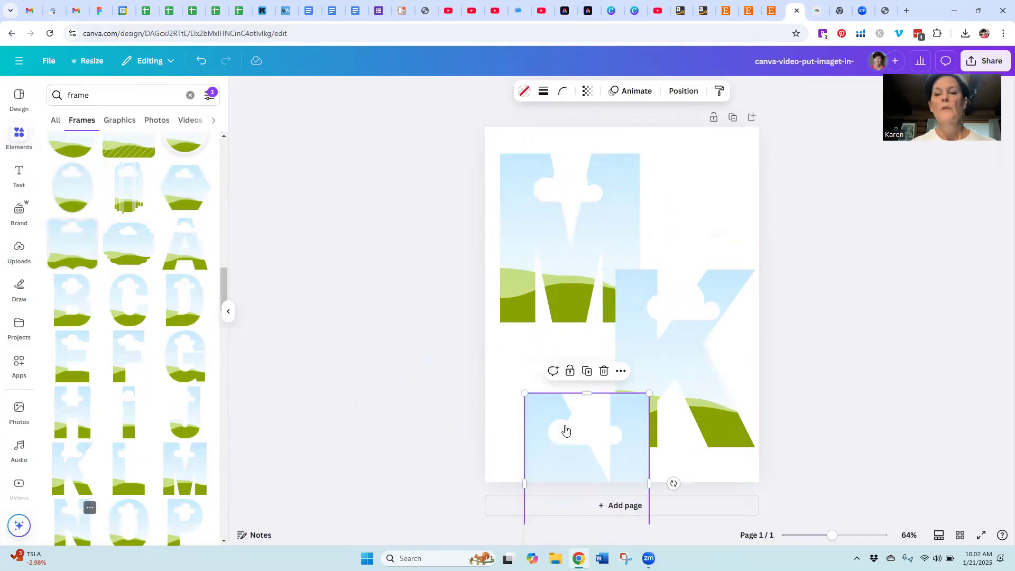
Step: Shrink the M frame to about 2.81 by 3.39 in and inspect its width and height in the position settings
{"action": "left_click", "coordinate": [590, 220]}
{"action": "left_click_drag", "start_coordinate": [639, 320], "coordinate": [591, 263]}
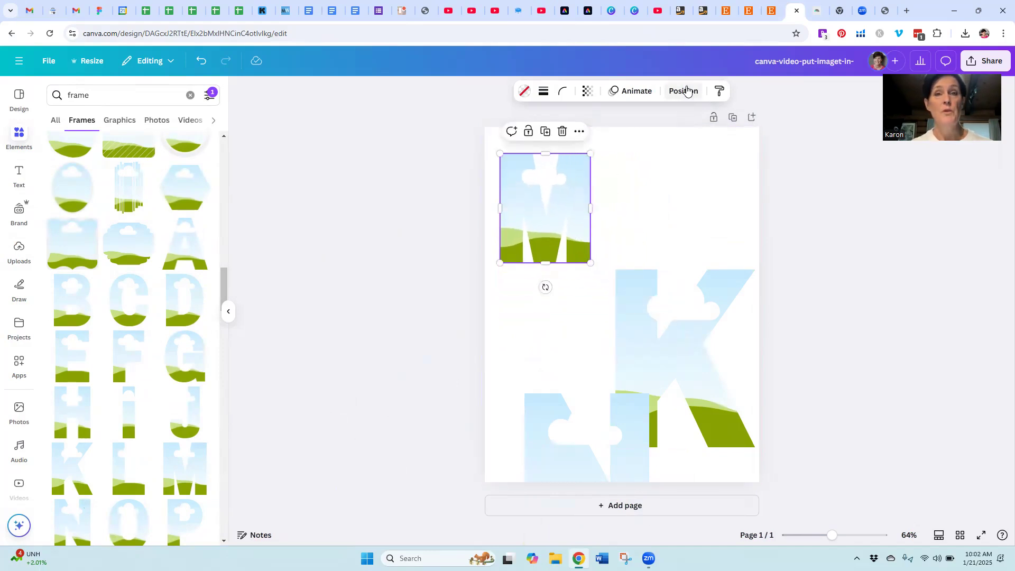
{"action": "left_click", "coordinate": [687, 90]}
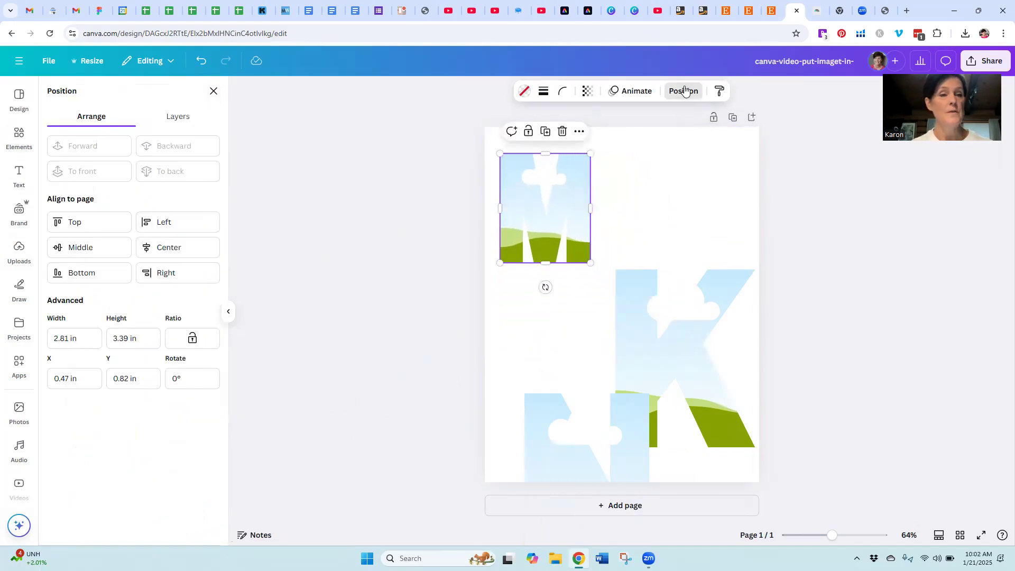
{"action": "left_click", "coordinate": [62, 338]}
{"action": "left_click", "coordinate": [152, 342]}
{"action": "left_click", "coordinate": [89, 344]}
{"action": "left_click", "coordinate": [142, 341]}
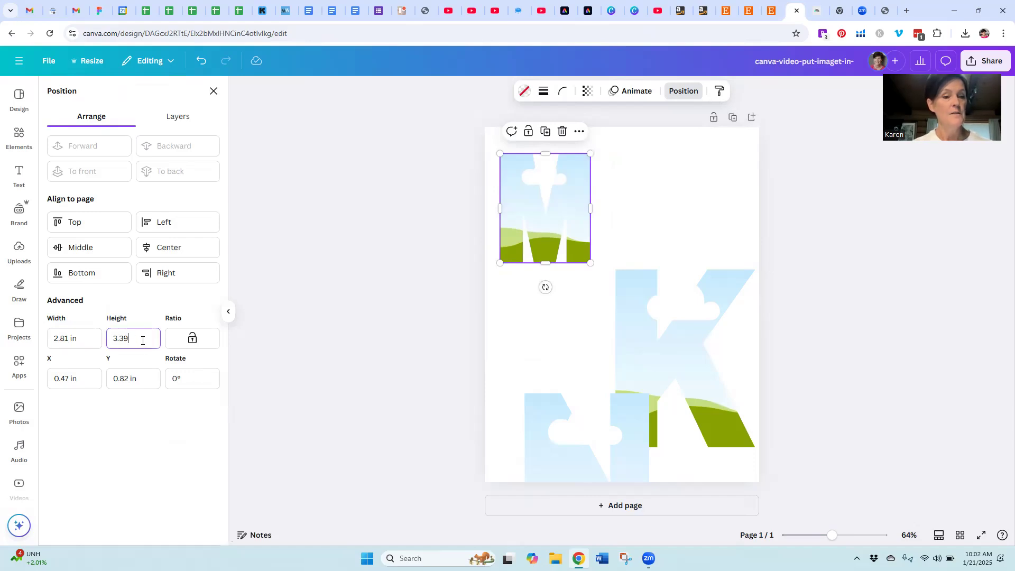
{"action": "left_click", "coordinate": [346, 290]}
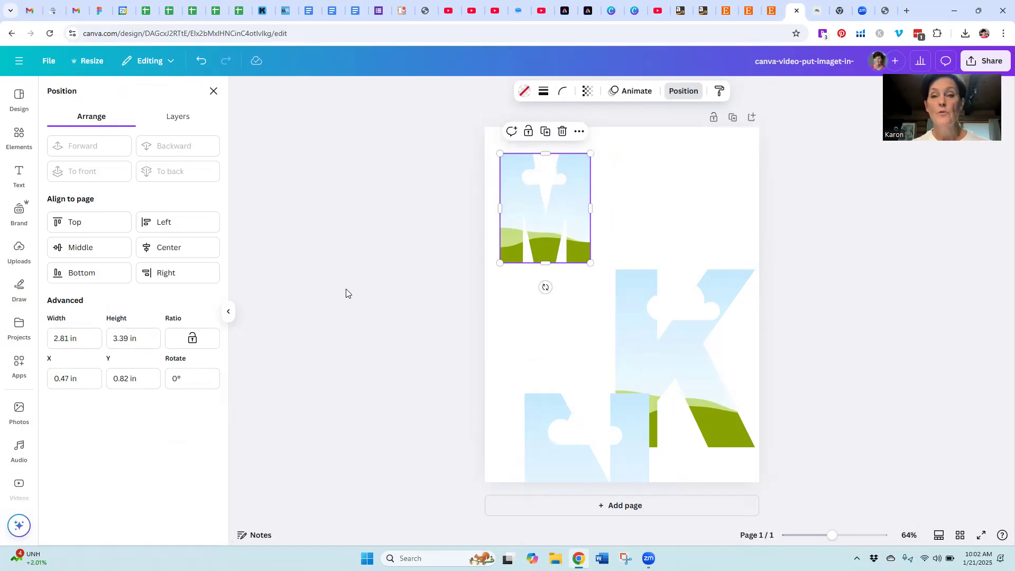
Step: Scale the K and N frames down to match the M's height and line them up in a row beside it
{"action": "left_click", "coordinate": [669, 314]}
{"action": "left_click_drag", "start_coordinate": [734, 435], "coordinate": [691, 258]}
{"action": "left_click", "coordinate": [560, 411]}
{"action": "left_click_drag", "start_coordinate": [560, 412], "coordinate": [722, 174]}
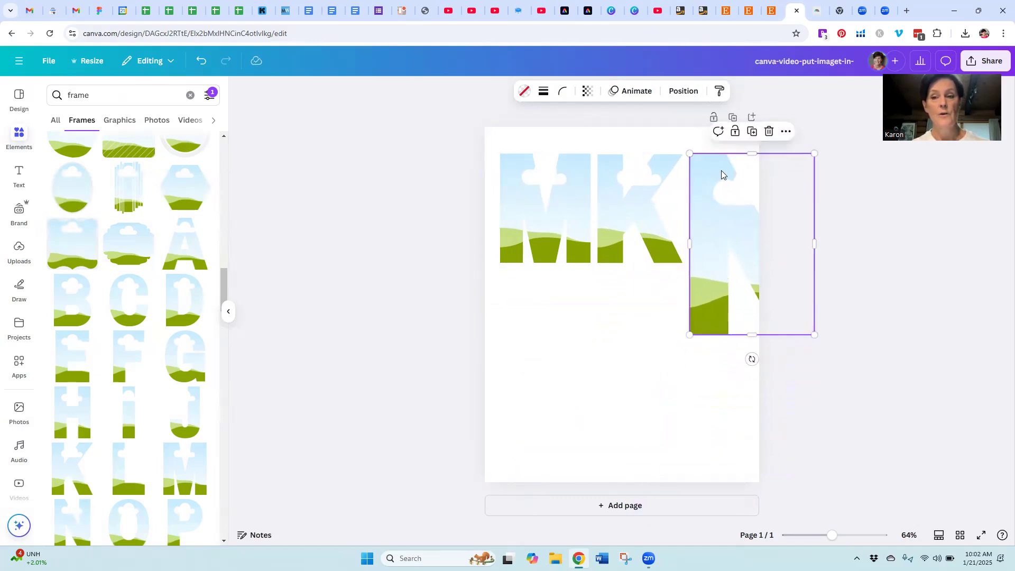
{"action": "left_click_drag", "start_coordinate": [814, 335], "coordinate": [767, 263]}
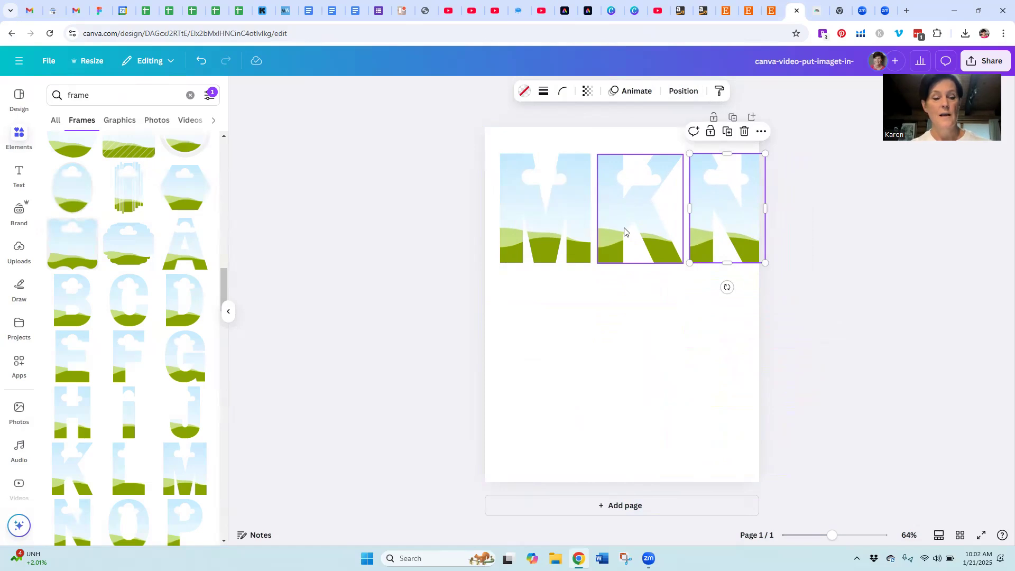
Step: Select the three letter frames together, scale them down slightly, and center the row horizontally near the page's top
{"action": "left_click", "coordinate": [625, 231], "text": "shift"}
{"action": "left_click", "coordinate": [556, 210], "text": "shift"}
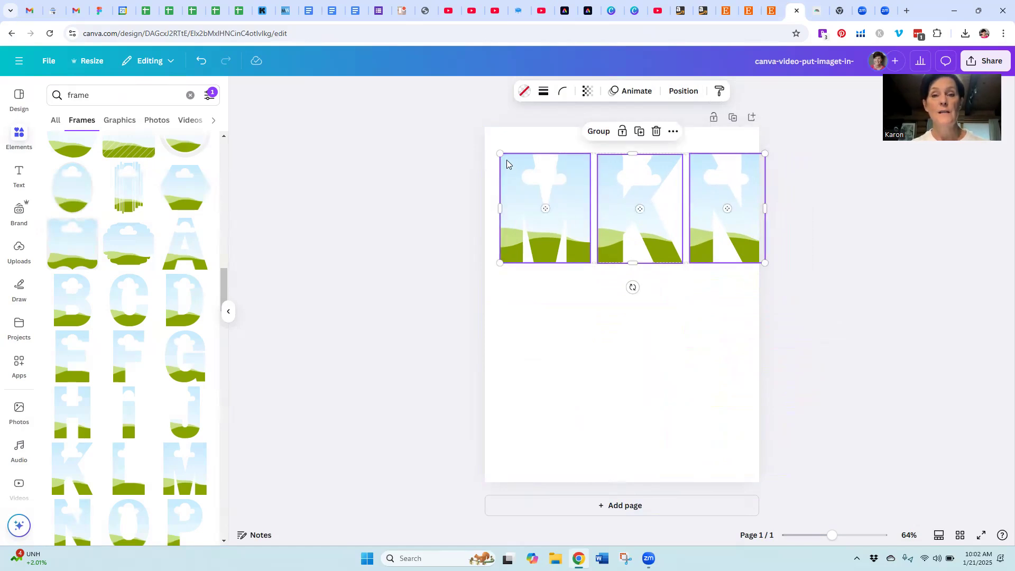
{"action": "left_click_drag", "start_coordinate": [502, 154], "coordinate": [531, 166]}
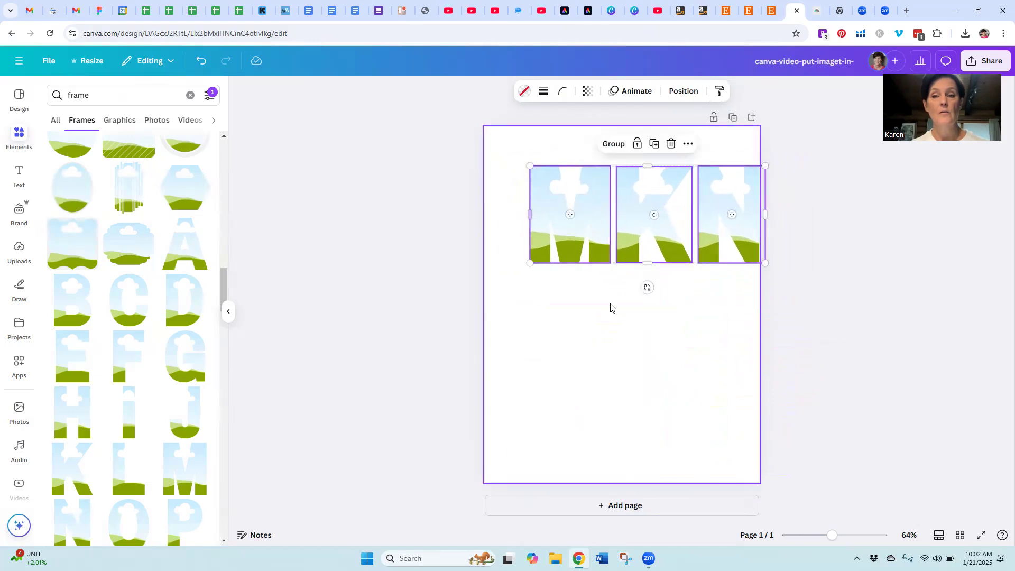
{"action": "left_click_drag", "start_coordinate": [583, 229], "coordinate": [562, 229]}
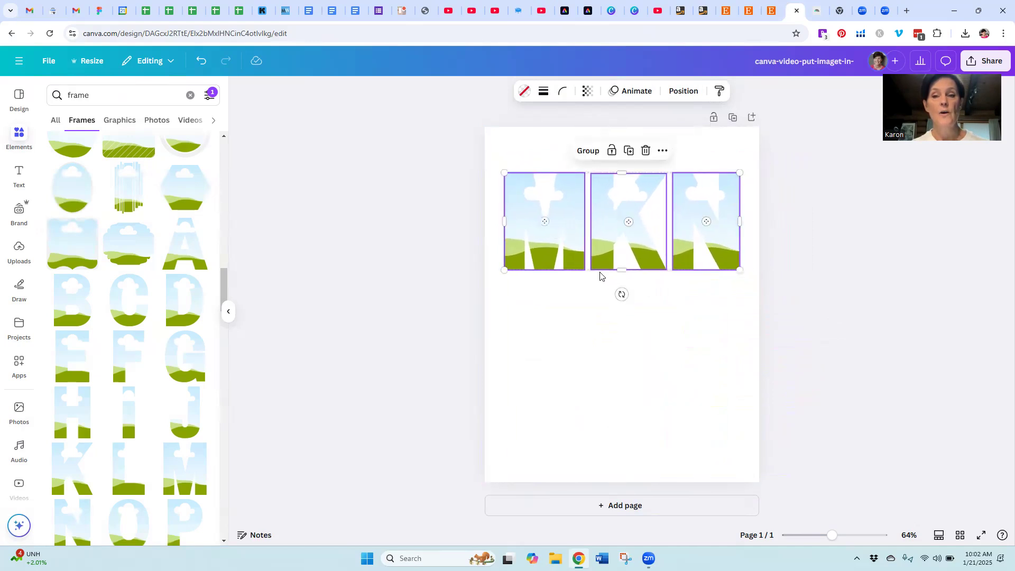
Step: Search the elements for "baby" and limit the results to free photos
{"action": "left_click", "coordinate": [669, 365]}
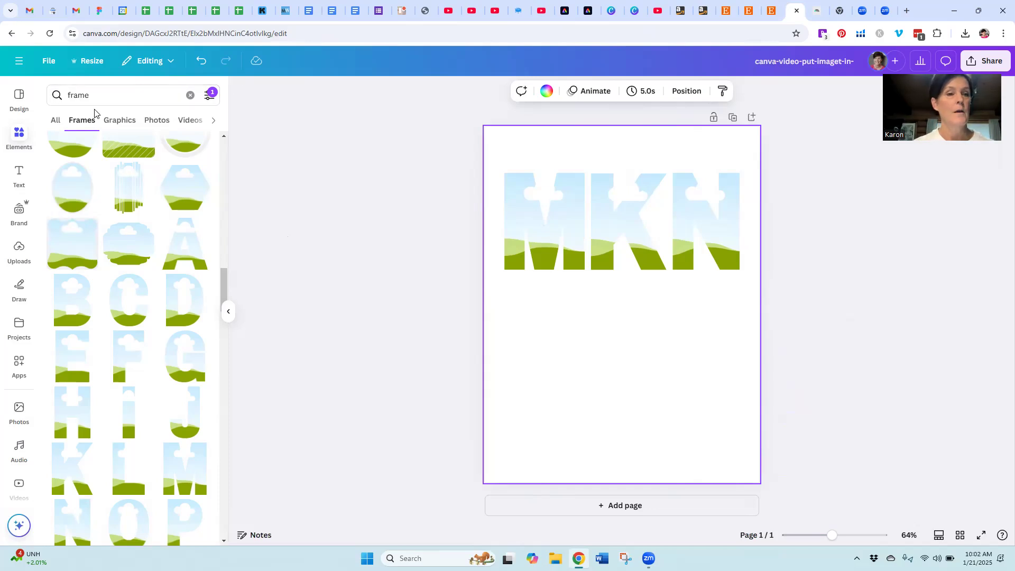
{"action": "left_click", "coordinate": [19, 135]}
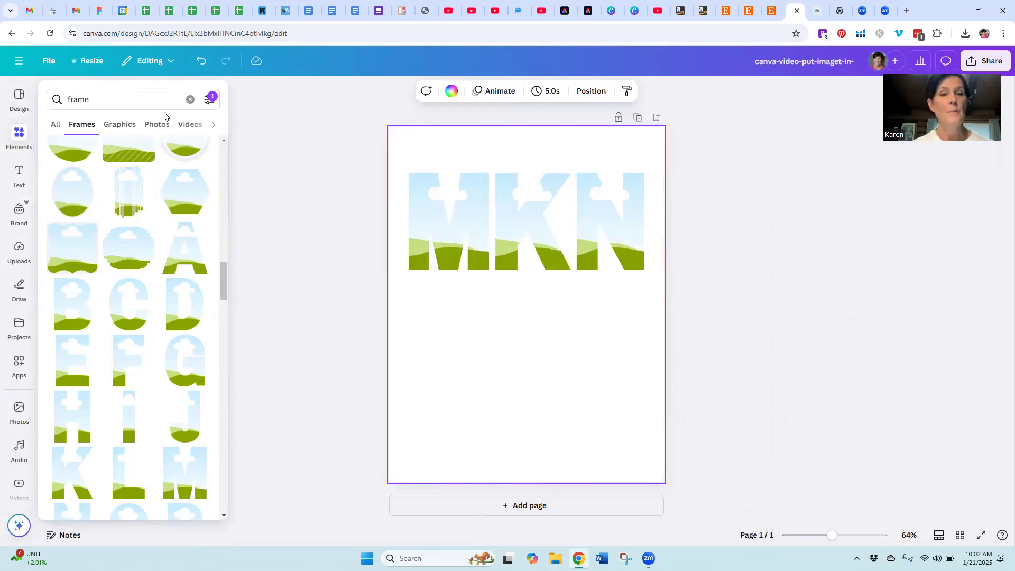
{"action": "left_click", "coordinate": [190, 100]}
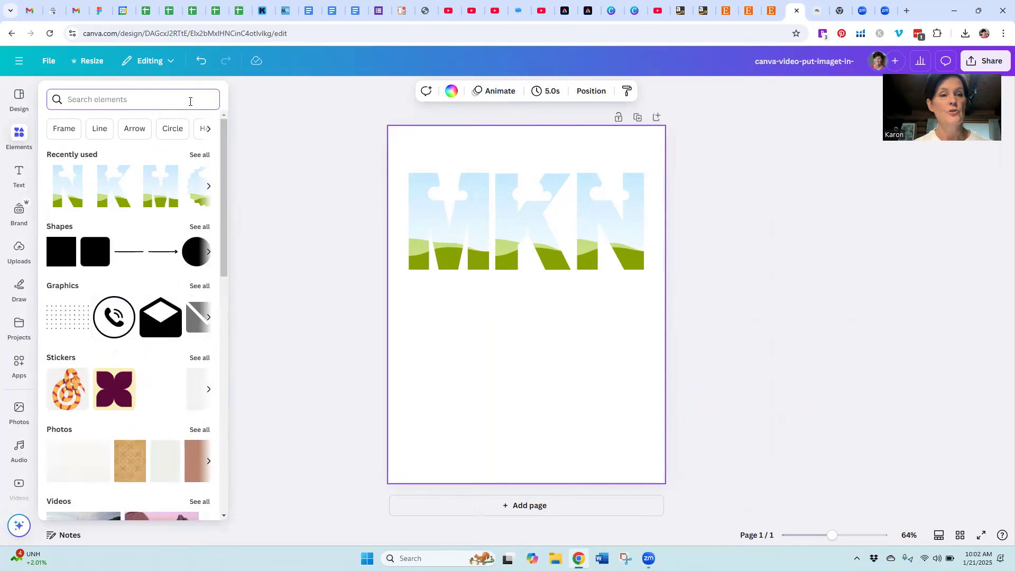
{"action": "type", "text": "baby"}
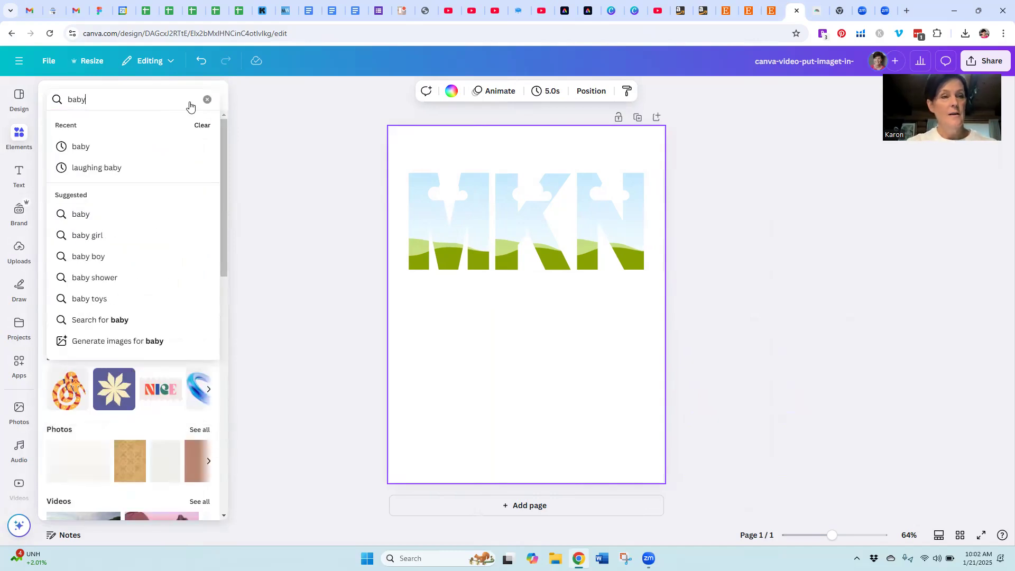
{"action": "key", "text": "Return"}
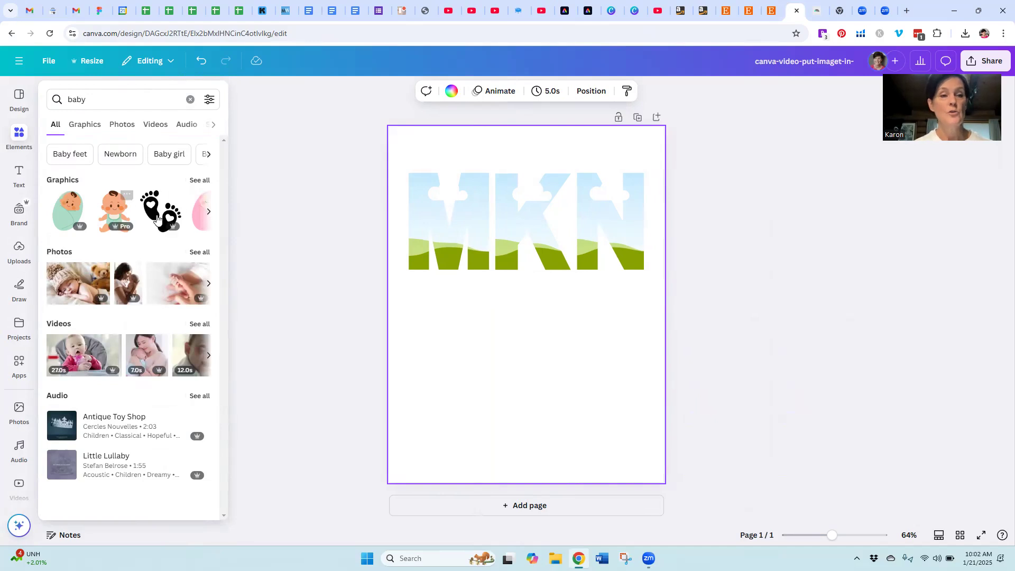
{"action": "left_click", "coordinate": [198, 253]}
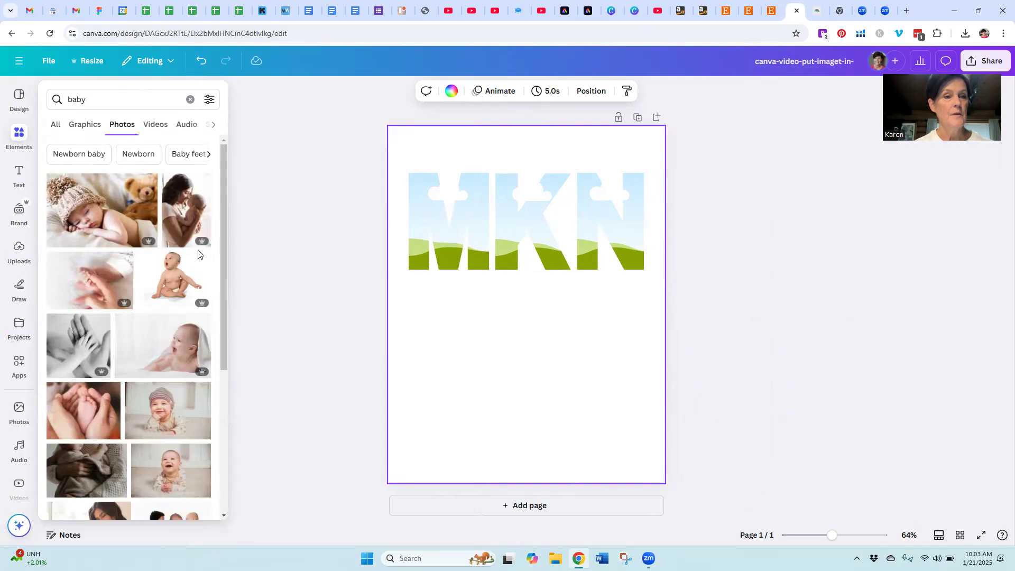
{"action": "left_click", "coordinate": [209, 99]}
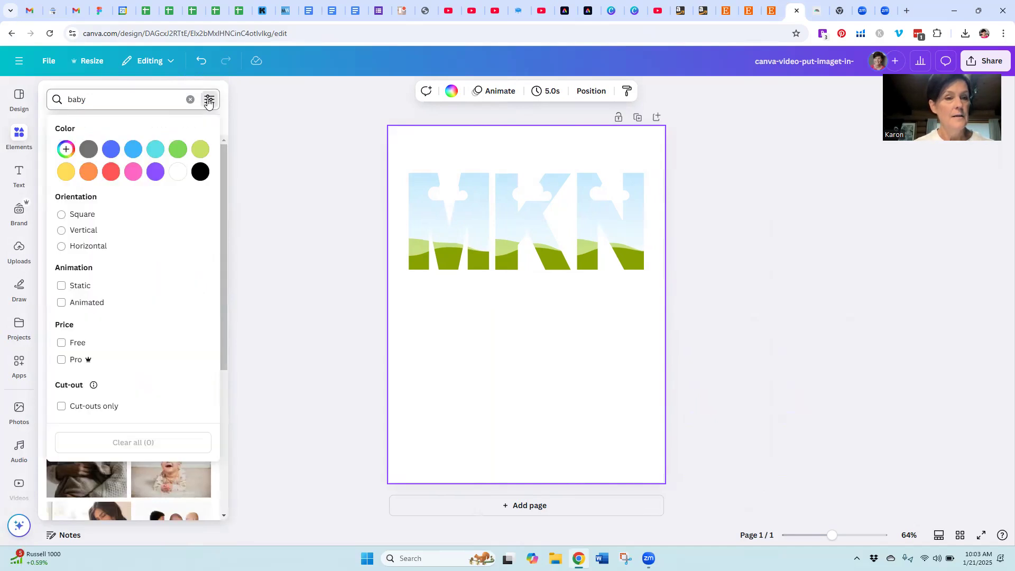
{"action": "left_click", "coordinate": [61, 343]}
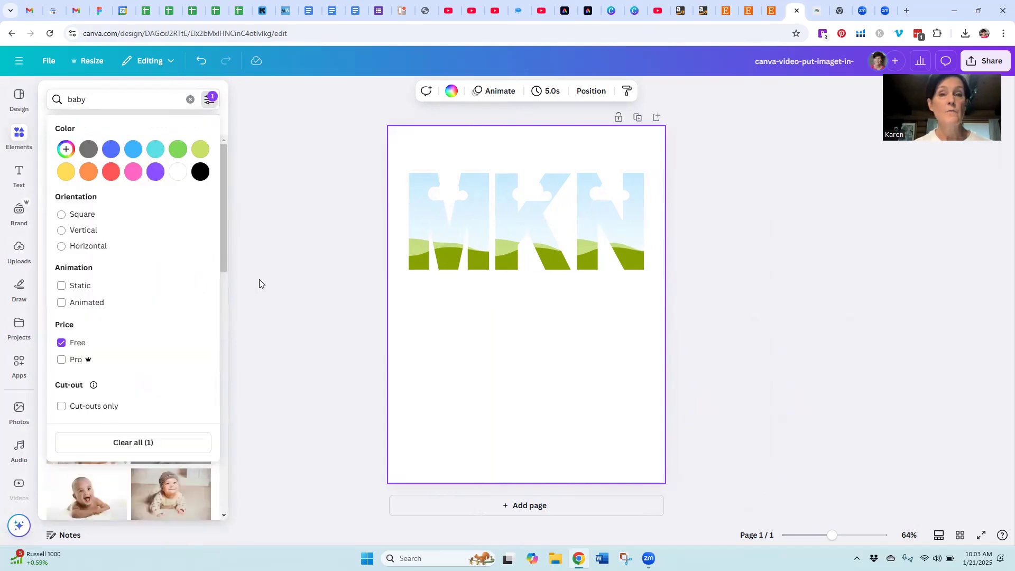
{"action": "left_click", "coordinate": [274, 286]}
Step: Fill the M and N frames with photos of the baby in a striped hat and the K frame with the laughing baby
{"action": "left_click_drag", "start_coordinate": [158, 201], "coordinate": [427, 223]}
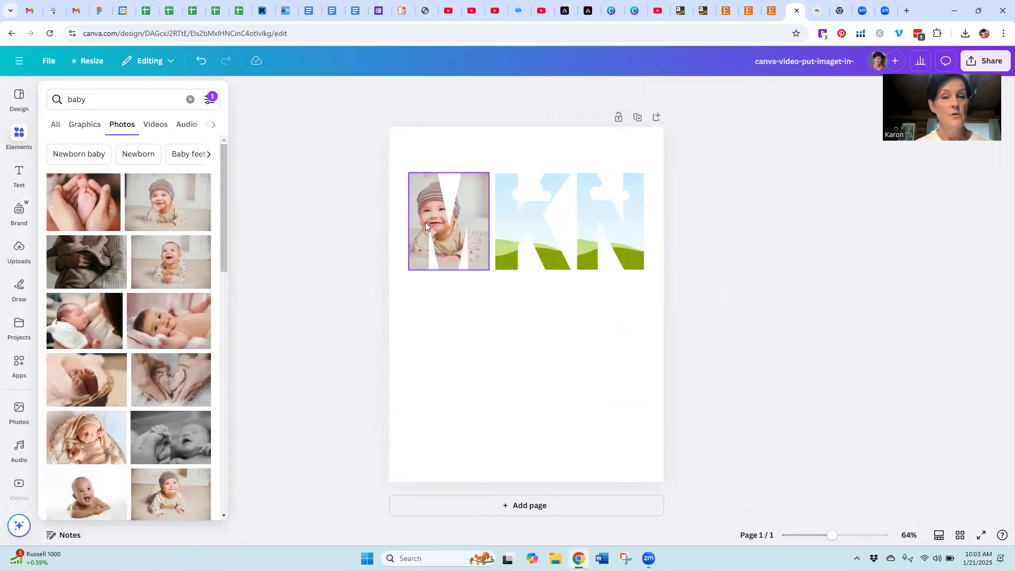
{"action": "left_click", "coordinate": [230, 270]}
{"action": "left_click", "coordinate": [19, 136]}
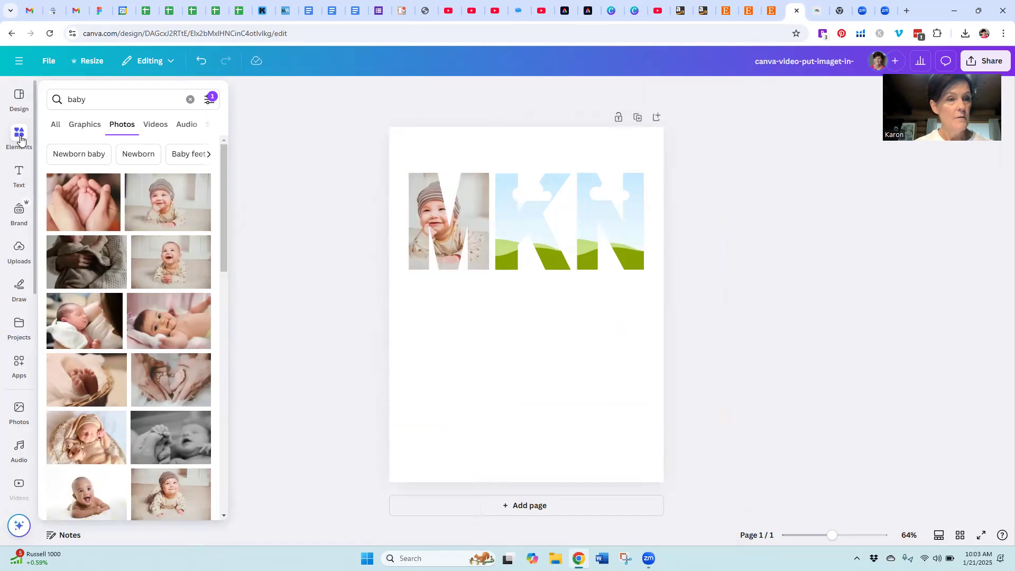
{"action": "left_click_drag", "start_coordinate": [166, 253], "coordinate": [616, 225]}
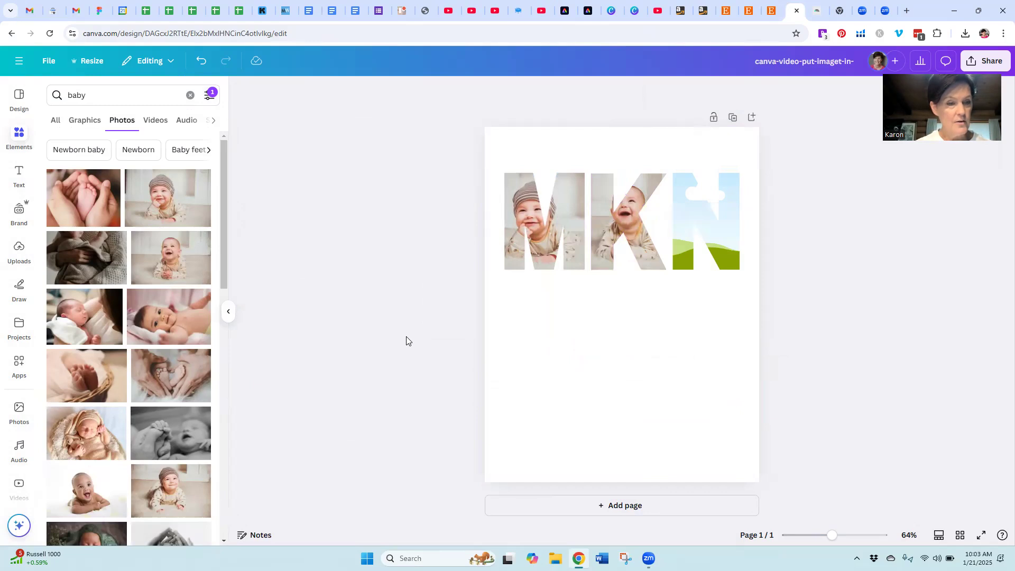
{"action": "left_click_drag", "start_coordinate": [198, 482], "coordinate": [719, 213]}
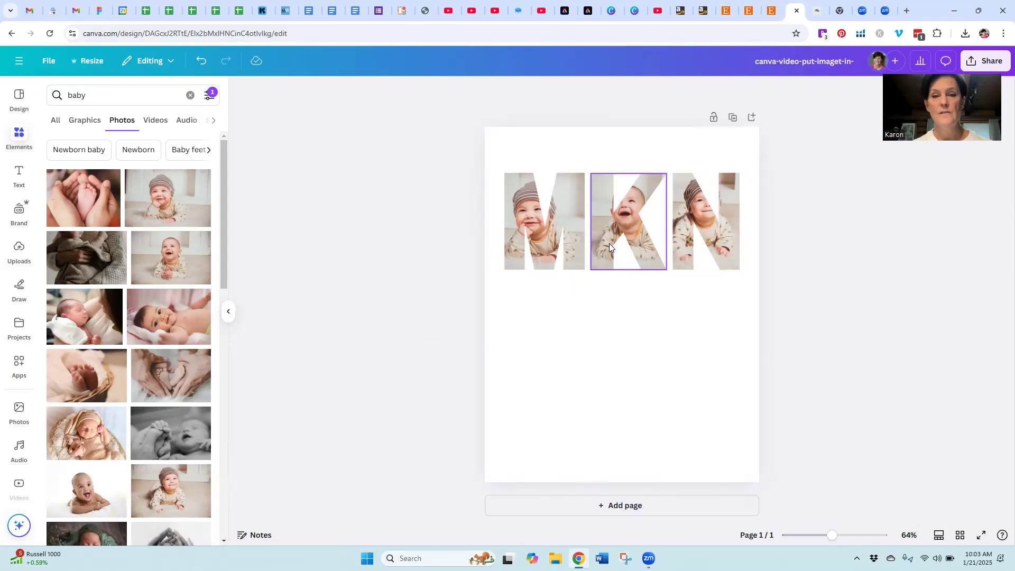
Step: Shift the photo inside the K frame leftward so the baby's face sits in the letter's vertical stem
{"action": "double_click", "coordinate": [602, 224]}
{"action": "left_click_drag", "start_coordinate": [603, 224], "coordinate": [582, 228]}
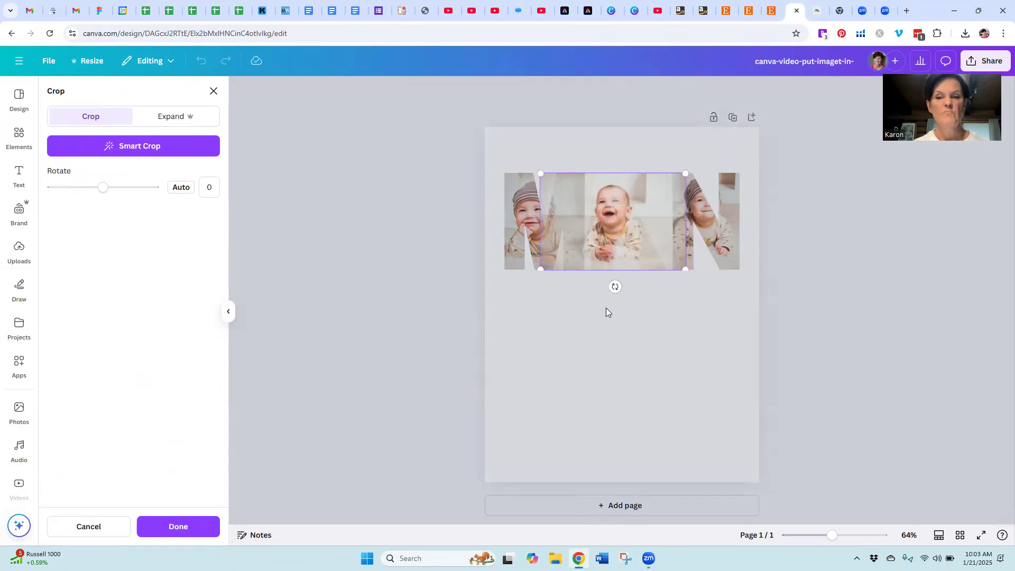
{"action": "left_click", "coordinate": [606, 308]}
{"action": "double_click", "coordinate": [607, 231]}
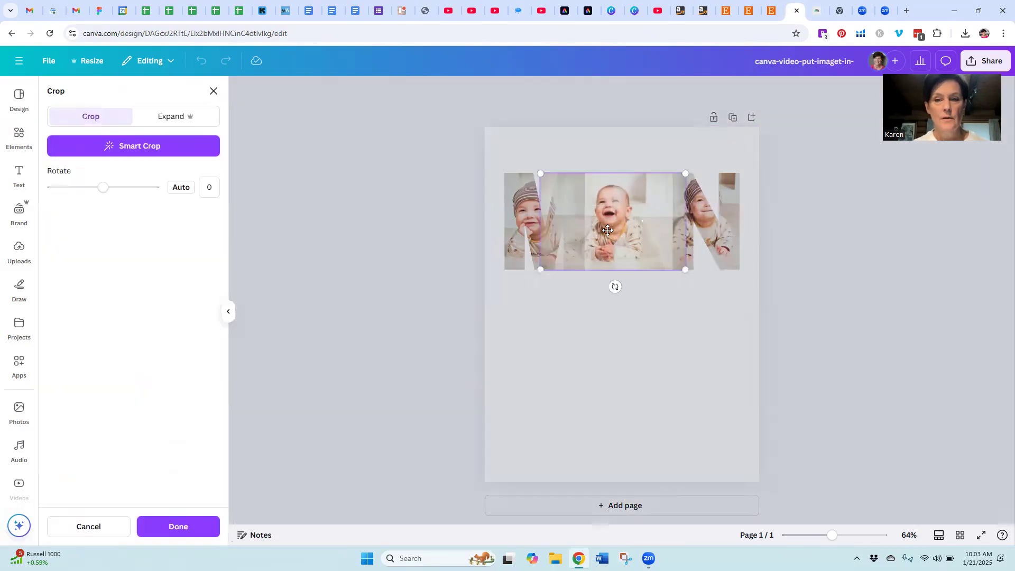
{"action": "left_click_drag", "start_coordinate": [606, 235], "coordinate": [602, 235]}
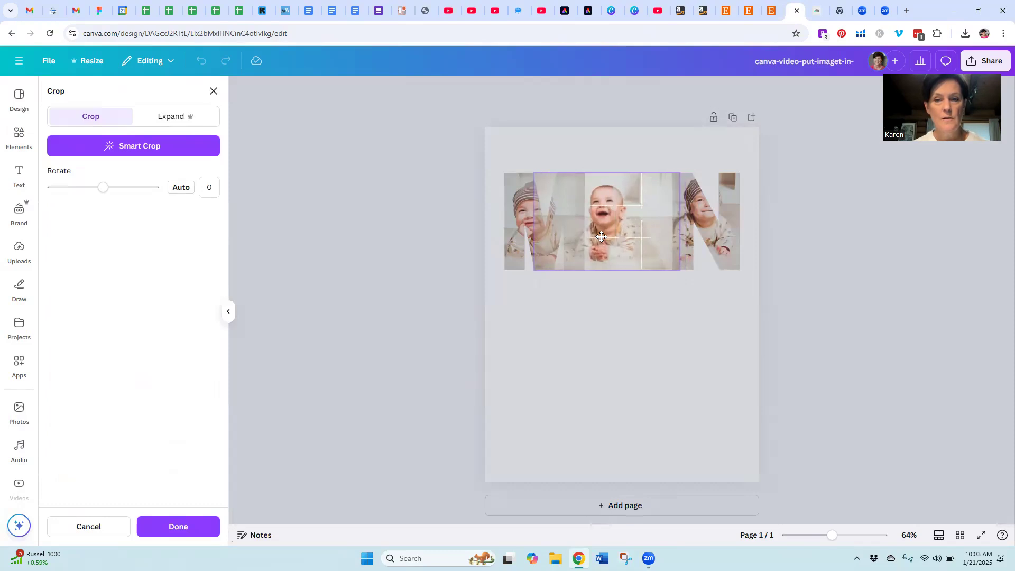
{"action": "left_click", "coordinate": [608, 311]}
Step: Shift the photo inside the N frame slightly leftward to bring the baby's face into the letter's strokes
{"action": "double_click", "coordinate": [711, 217]}
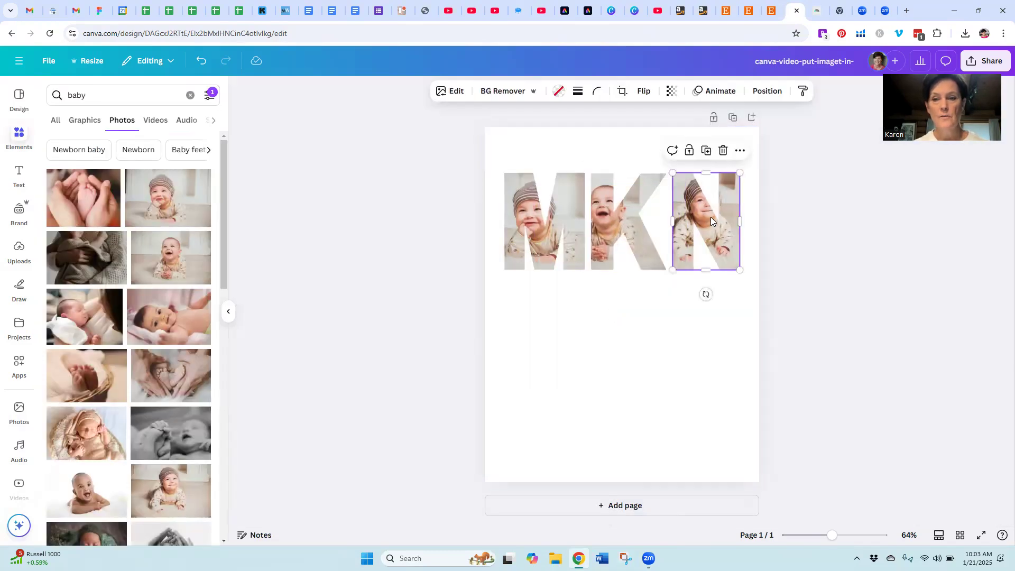
{"action": "left_click", "coordinate": [703, 354]}
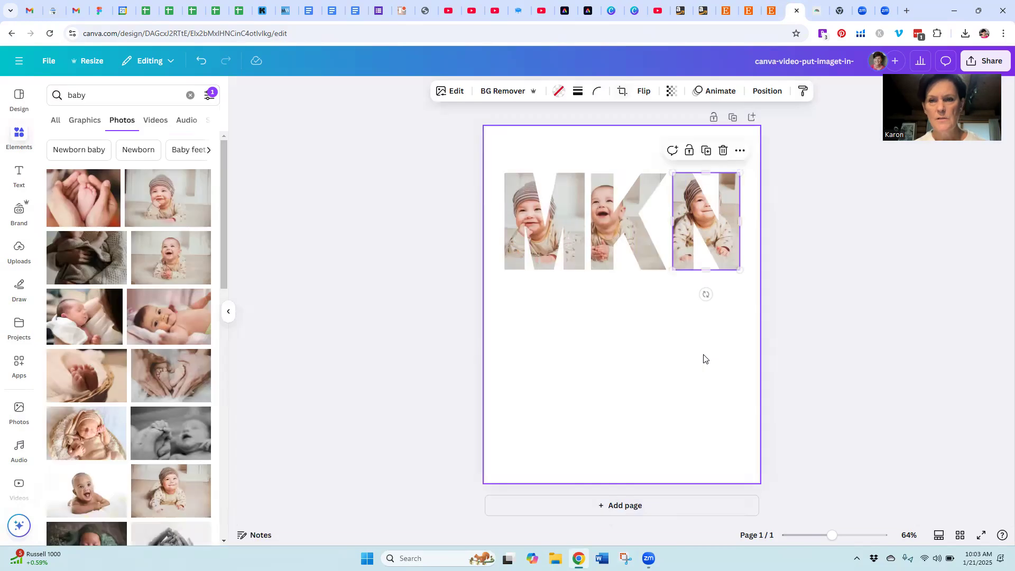
{"action": "double_click", "coordinate": [716, 243]}
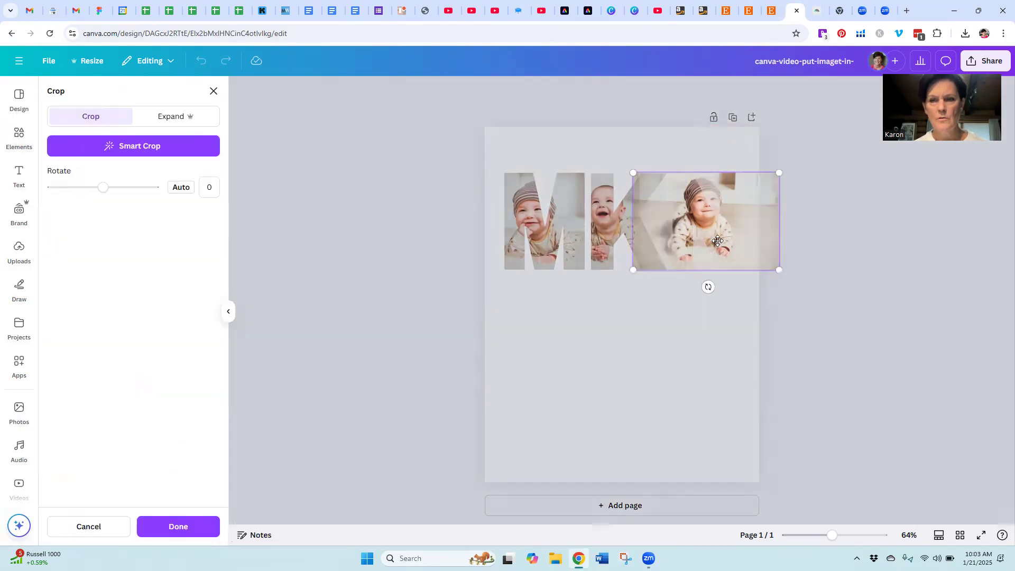
{"action": "left_click_drag", "start_coordinate": [716, 243], "coordinate": [700, 244]}
{"action": "left_click", "coordinate": [660, 339]}
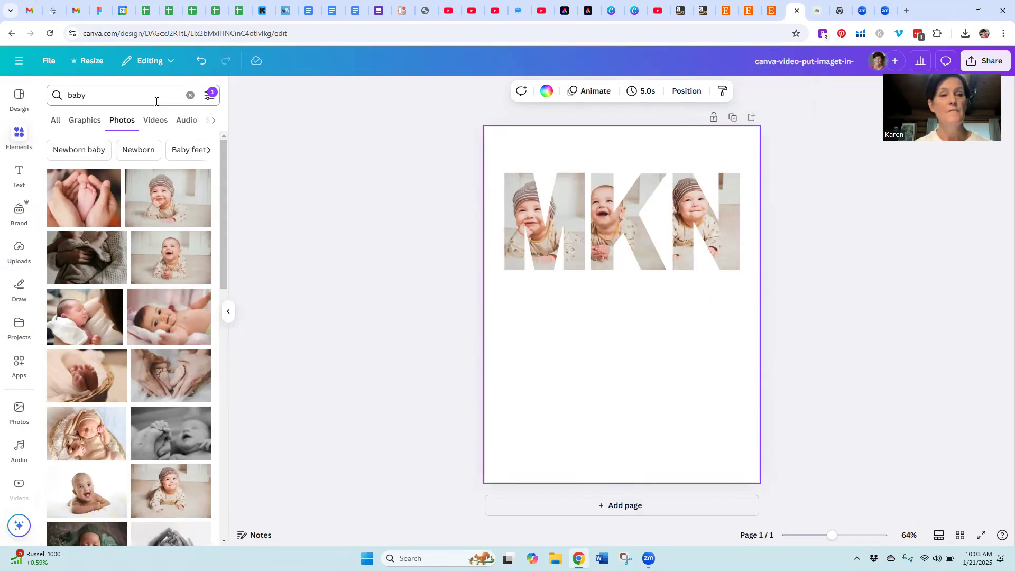
Step: Search the elements for frames, list all of them, and add the desktop monitor frame to the page
{"action": "left_click", "coordinate": [190, 96]}
{"action": "left_click", "coordinate": [71, 126]}
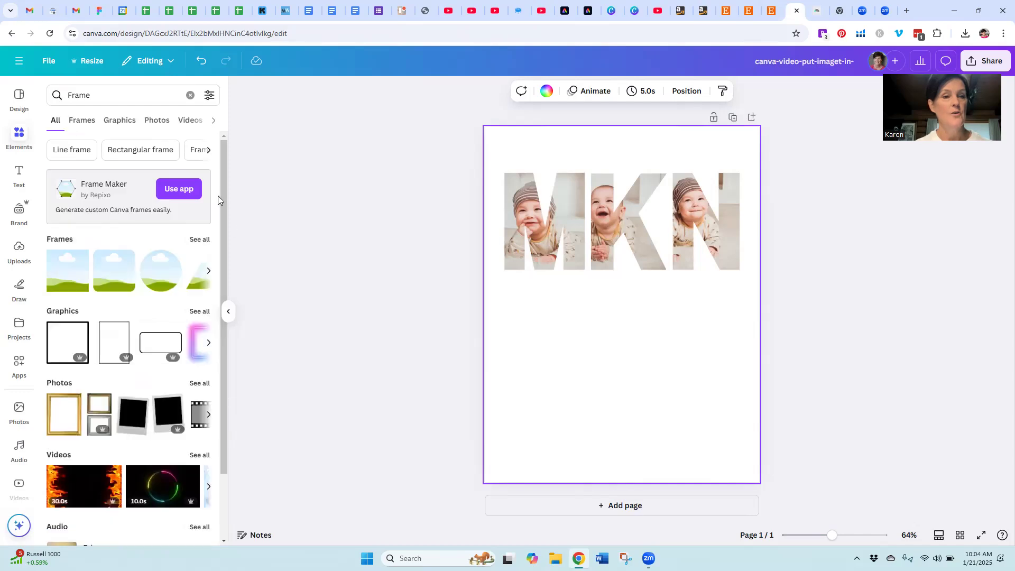
{"action": "left_click", "coordinate": [193, 239]}
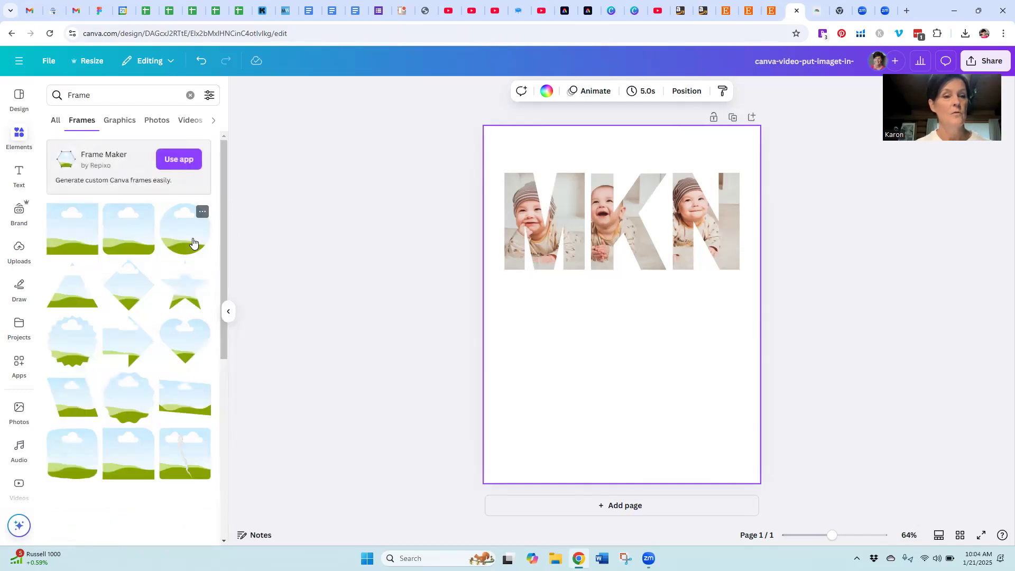
{"action": "left_click_drag", "start_coordinate": [224, 226], "coordinate": [224, 380]}
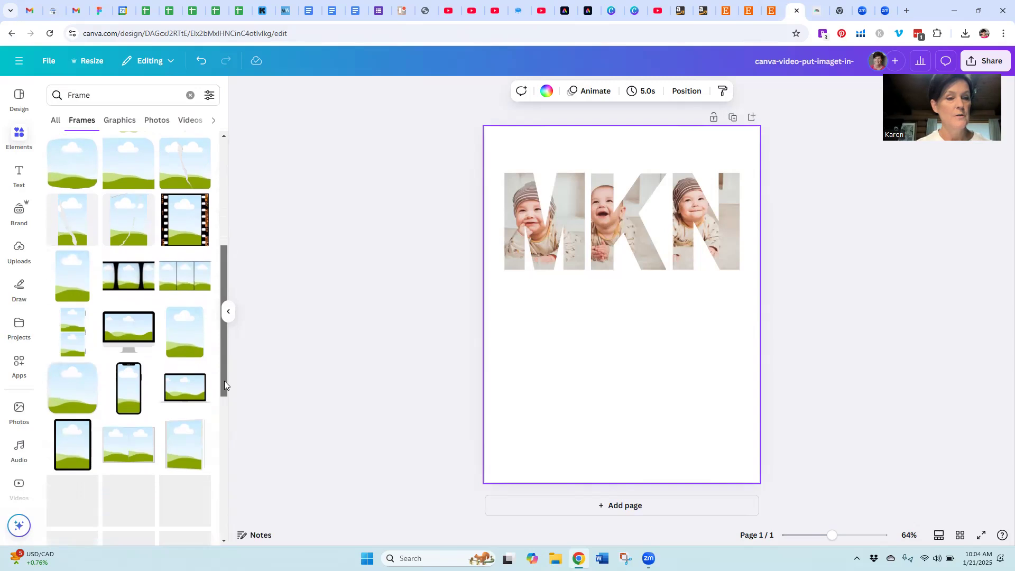
{"action": "left_click", "coordinate": [124, 324]}
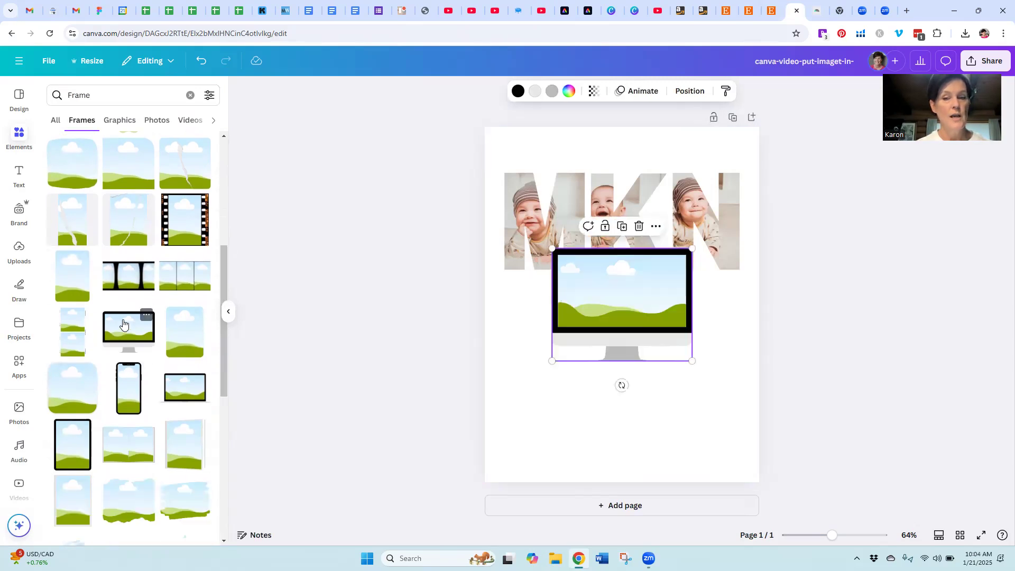
{"action": "left_click", "coordinate": [464, 455]}
Step: Add the laptop frame and place it directly beneath the monitor's screen on the page
{"action": "left_click", "coordinate": [185, 389]}
{"action": "left_click_drag", "start_coordinate": [656, 309], "coordinate": [655, 382]}
{"action": "left_click", "coordinate": [587, 458]}
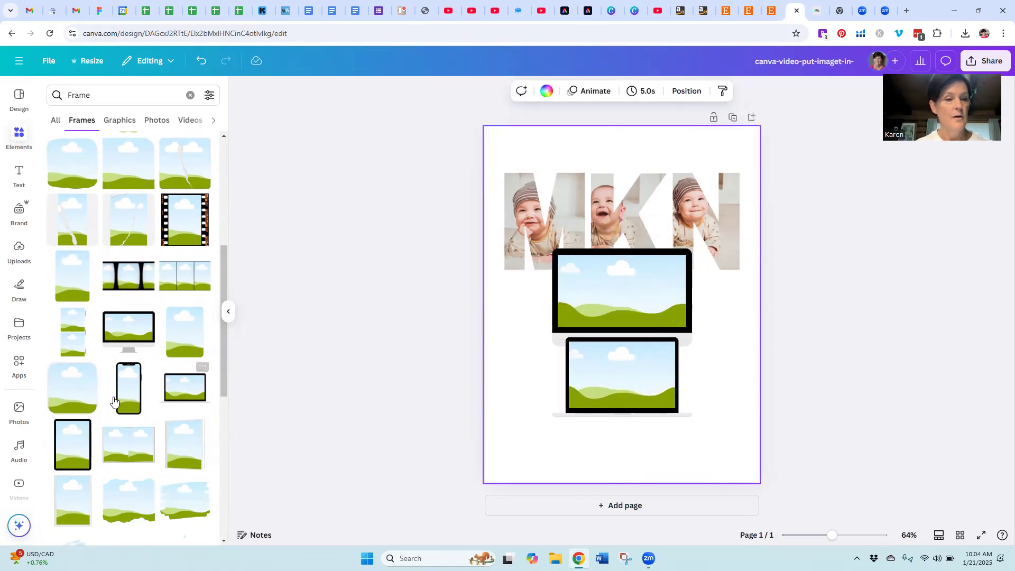
Step: Add the smartphone frame, move it to the page's lower-right corner, and browse further frame designs
{"action": "left_click", "coordinate": [128, 389]}
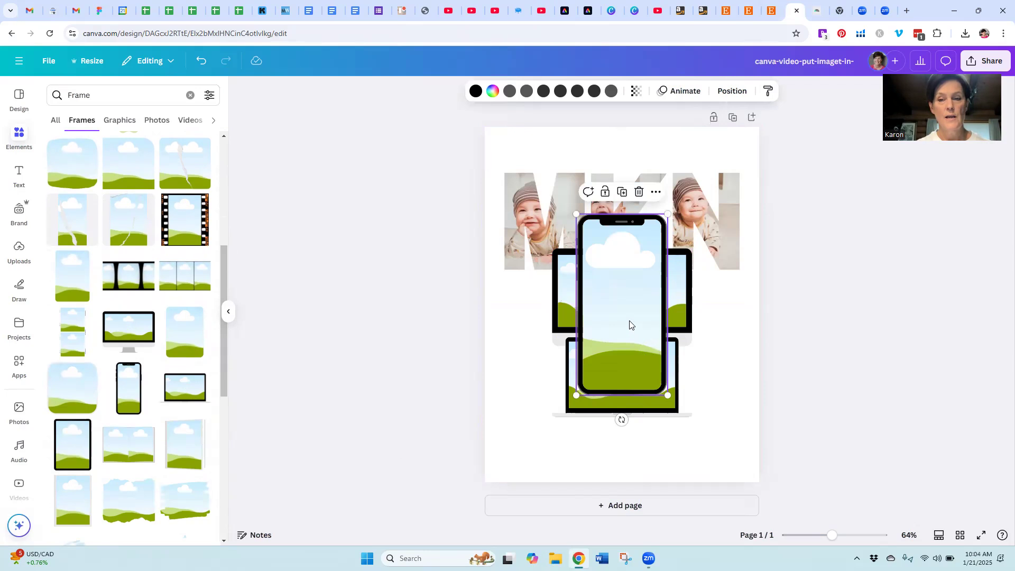
{"action": "left_click_drag", "start_coordinate": [630, 324], "coordinate": [723, 393]}
{"action": "left_click_drag", "start_coordinate": [226, 264], "coordinate": [227, 433]}
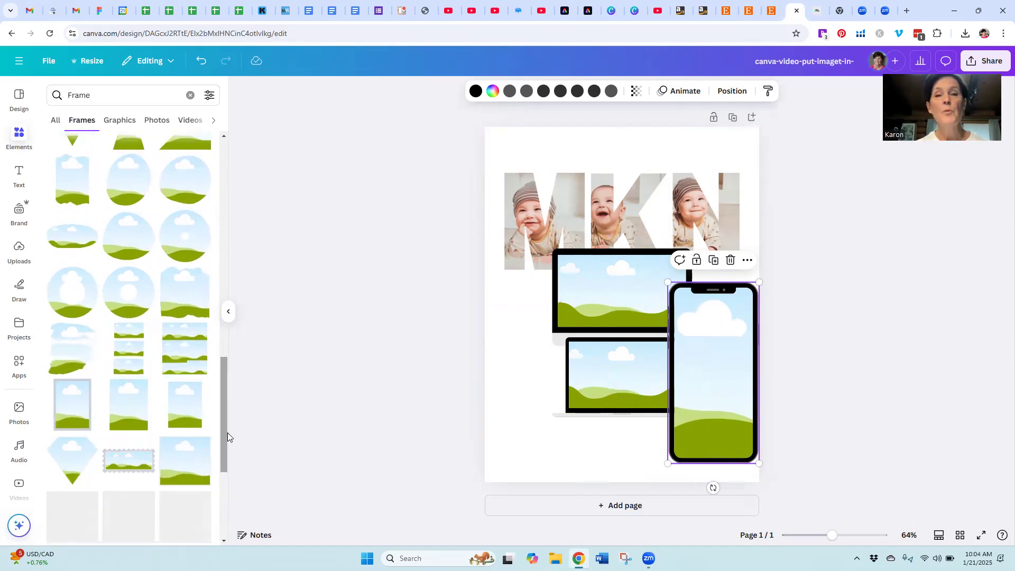